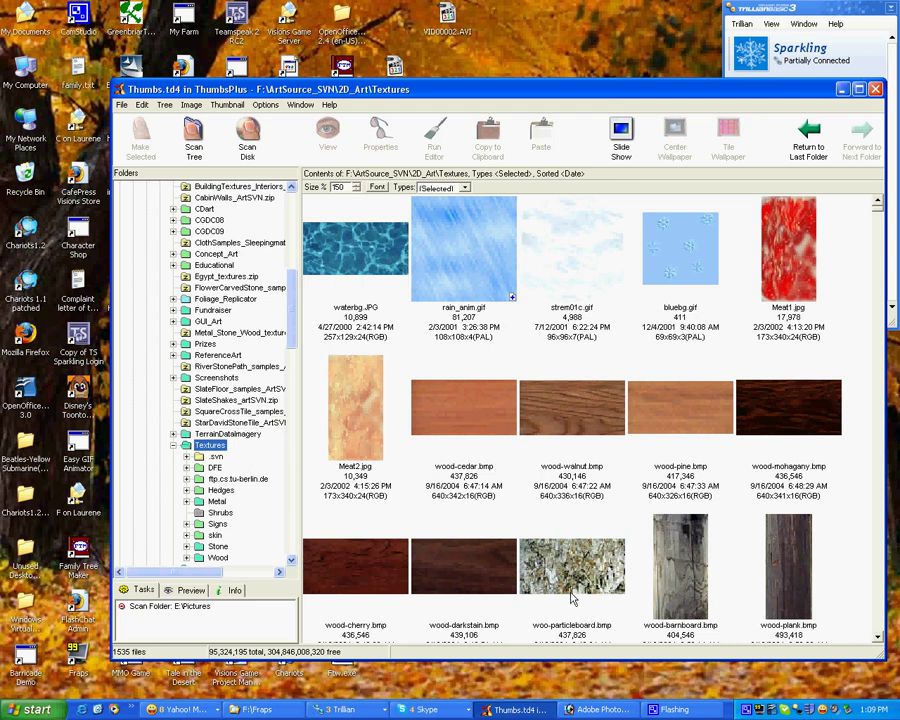
- Scroll the Textures thumbnails, selecting AgedMetal-cropped.jpg and then Best_Maple.jpg
scroll(545, 552, "down", 15)
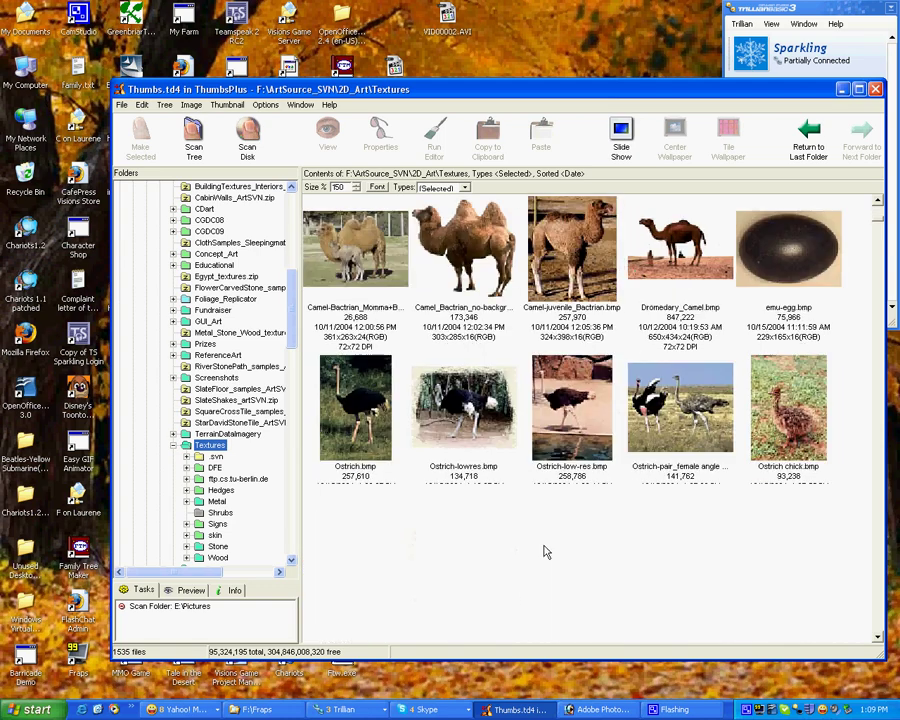
scroll(545, 552, "down", 15)
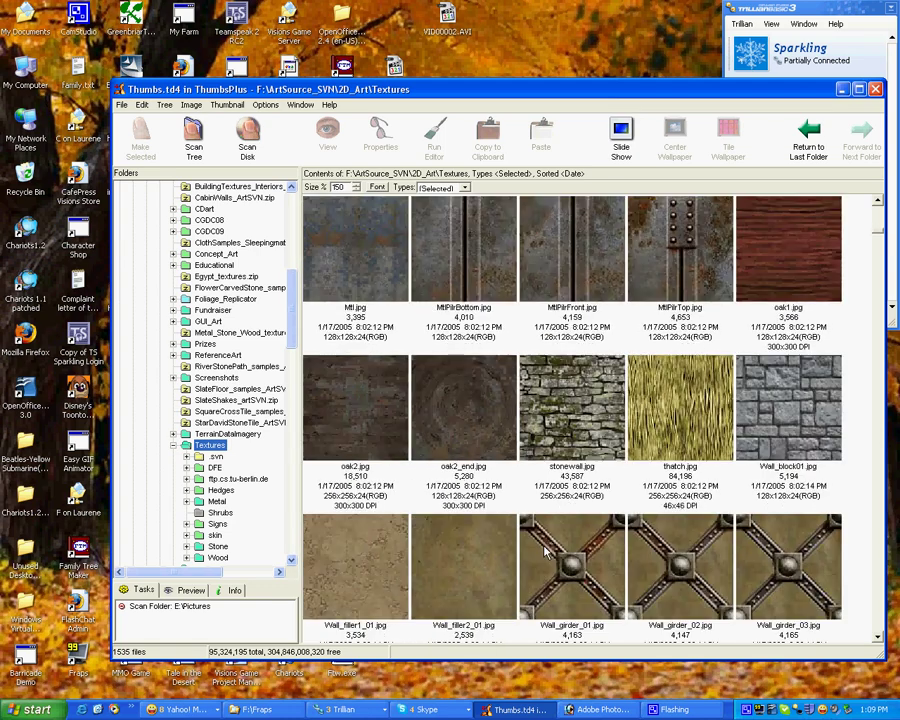
scroll(531, 531, "down", 6)
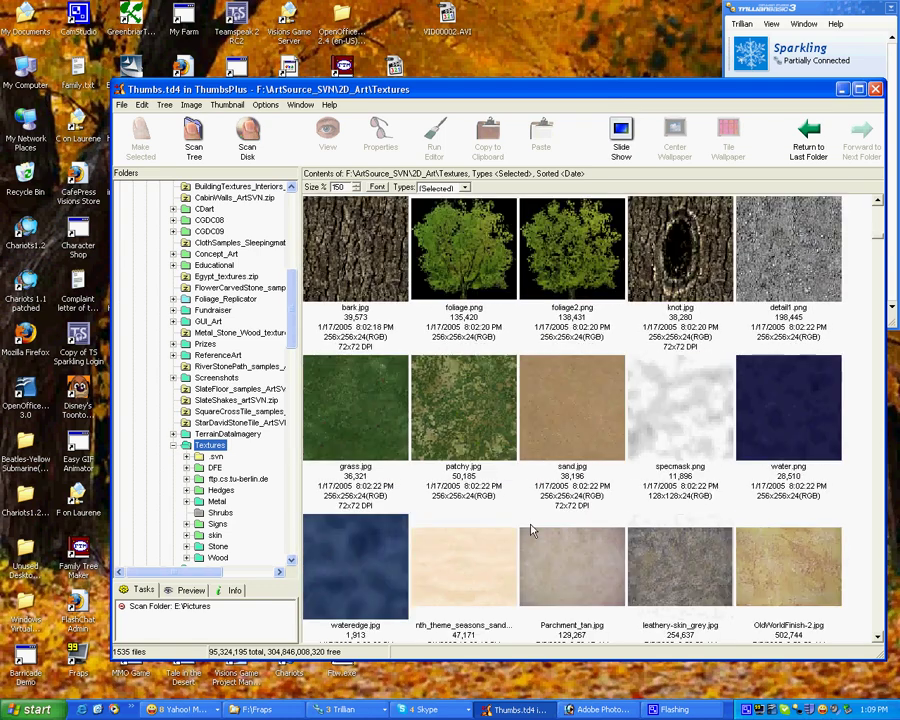
scroll(531, 531, "down", 6)
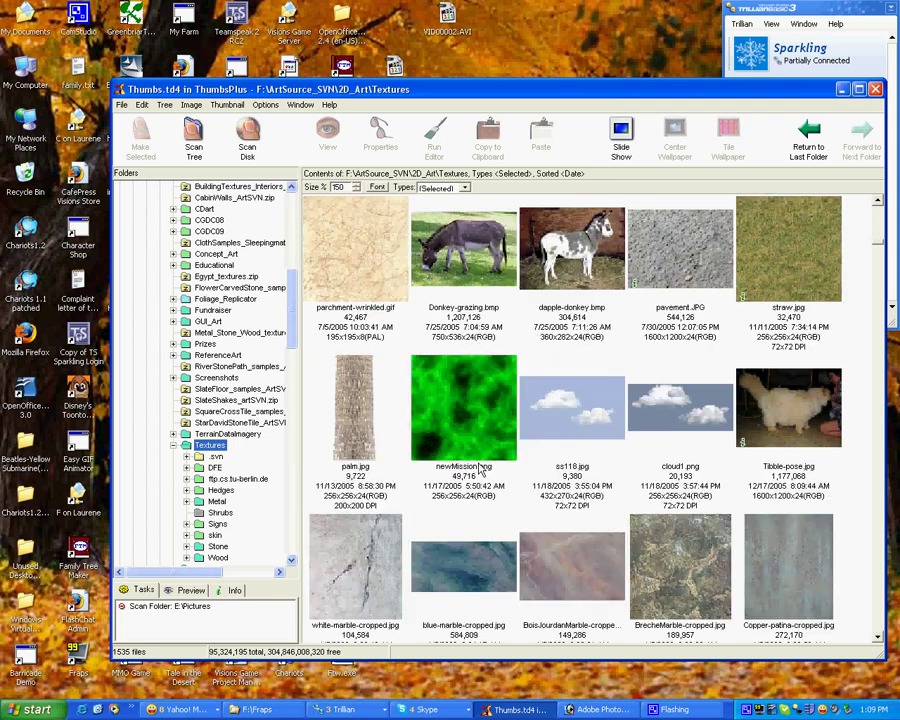
scroll(482, 468, "down", 3)
left_click(514, 430)
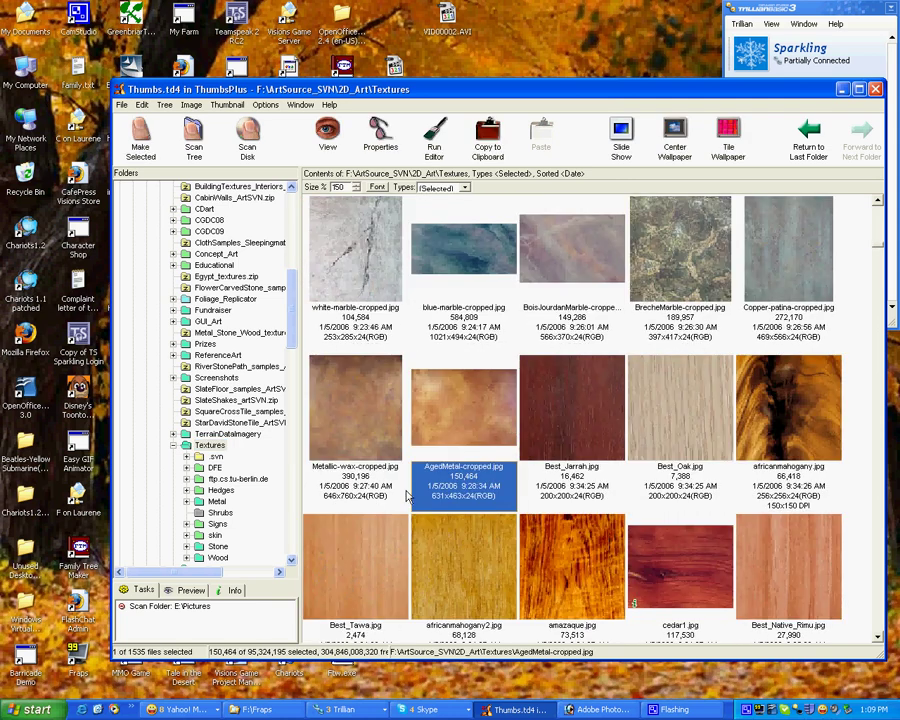
scroll(498, 527, "down", 1)
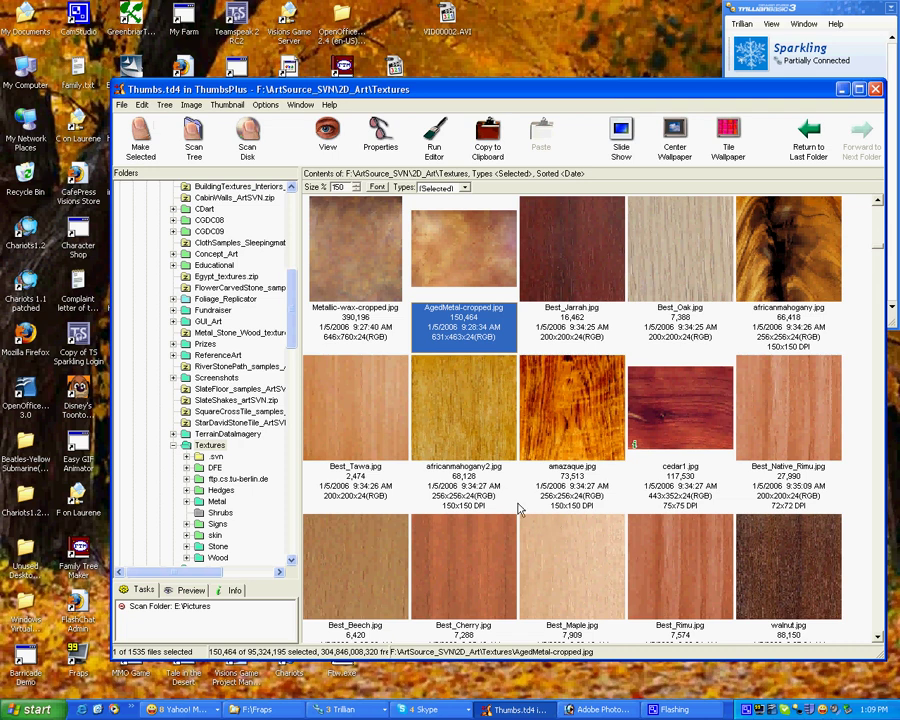
left_click(596, 584)
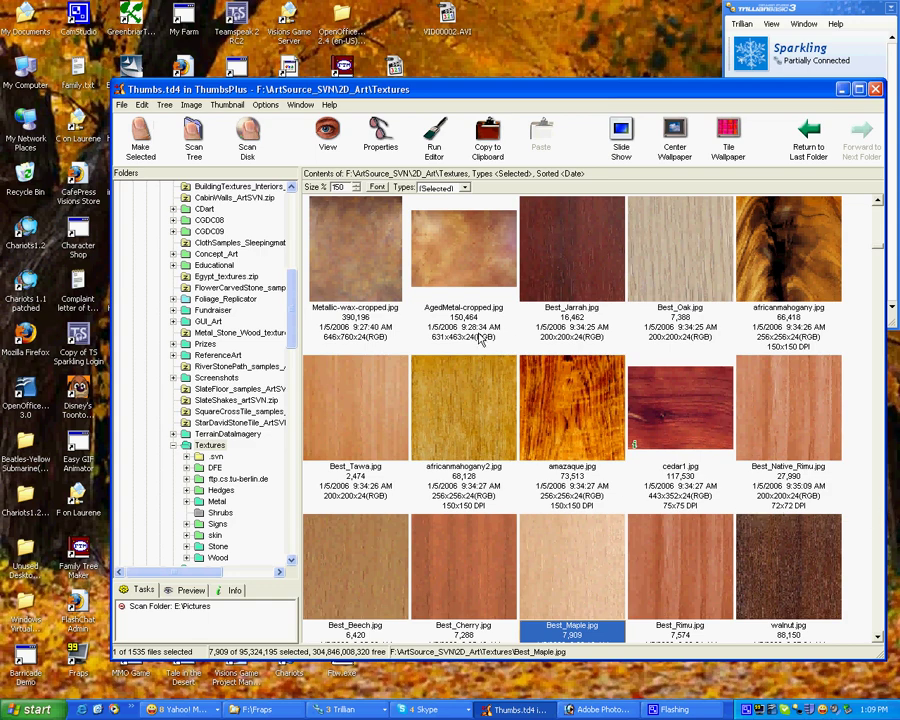
- Scroll down to the rock thumbnails and open Start > All Programs
scroll(480, 340, "down", 2)
scroll(640, 450, "down", 1)
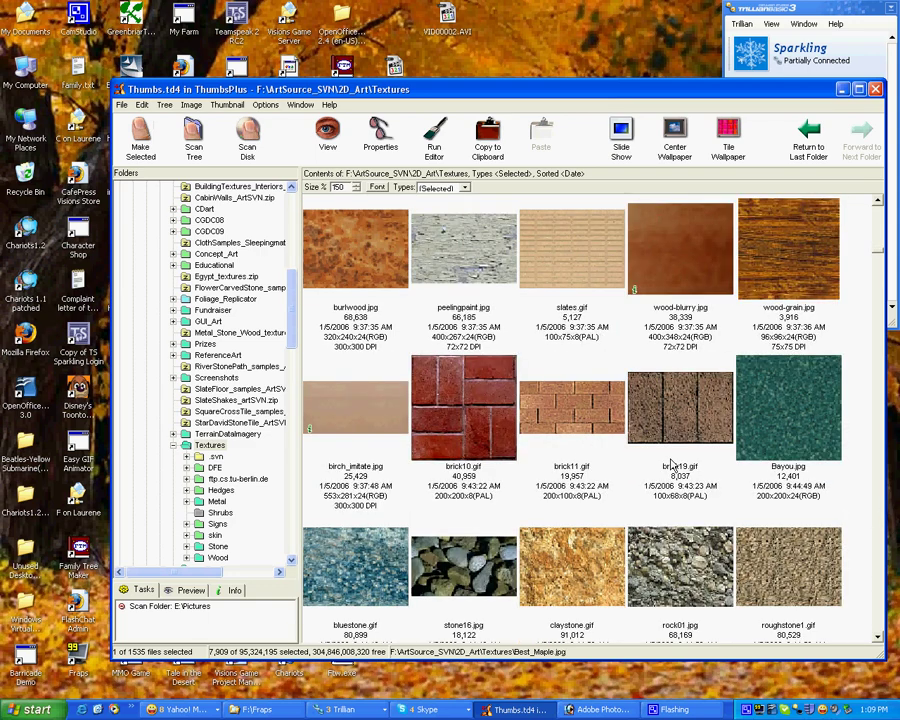
scroll(672, 462, "down", 5)
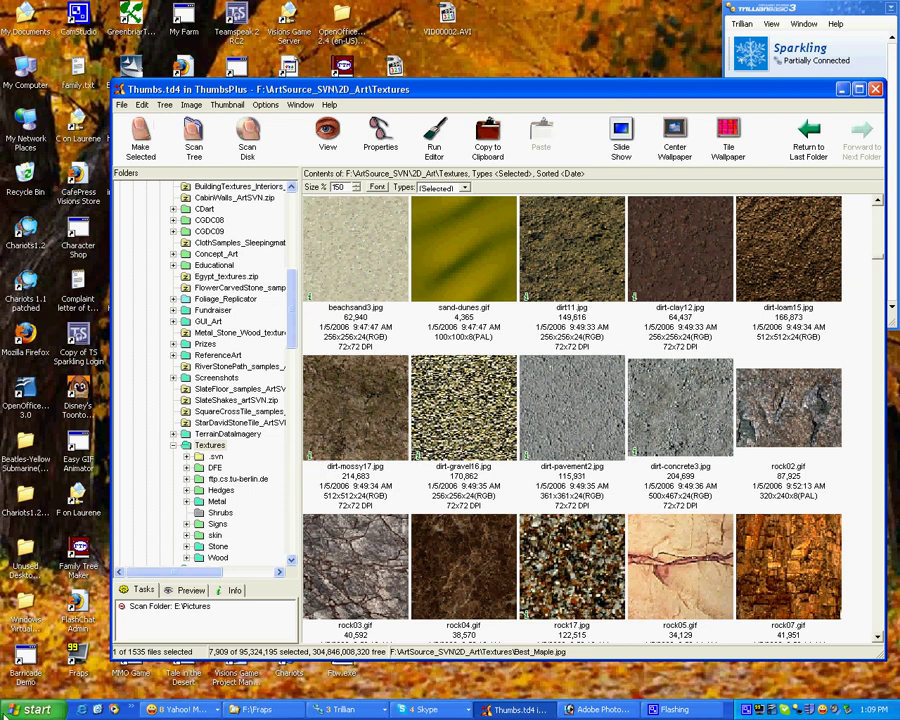
left_click(37, 709)
left_click(88, 660)
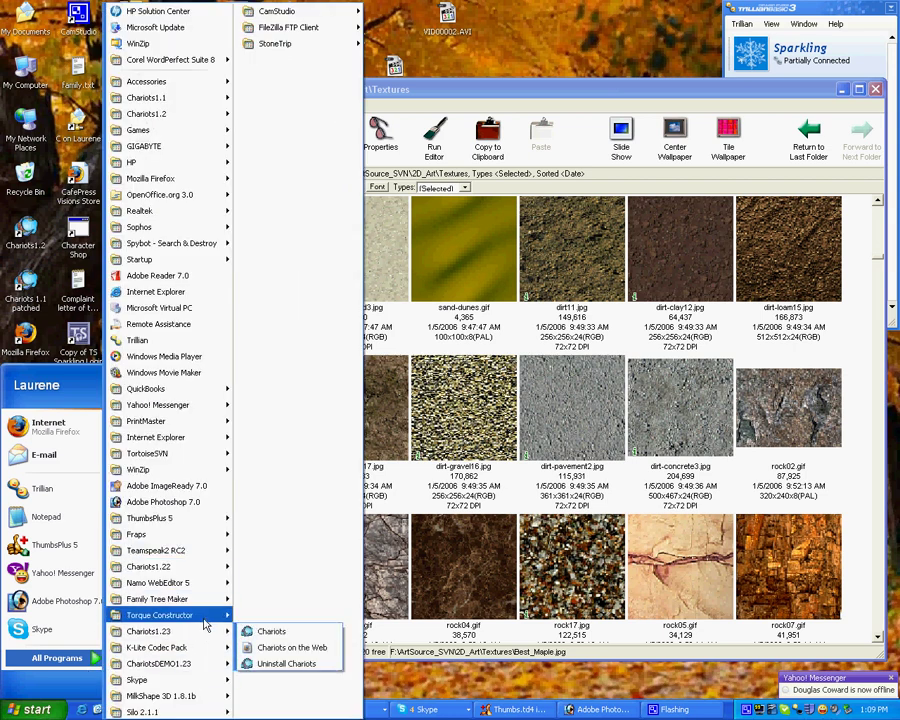
- Launch Torque Constructor from the All Programs menu
mouse_move(226, 615)
left_click(272, 630)
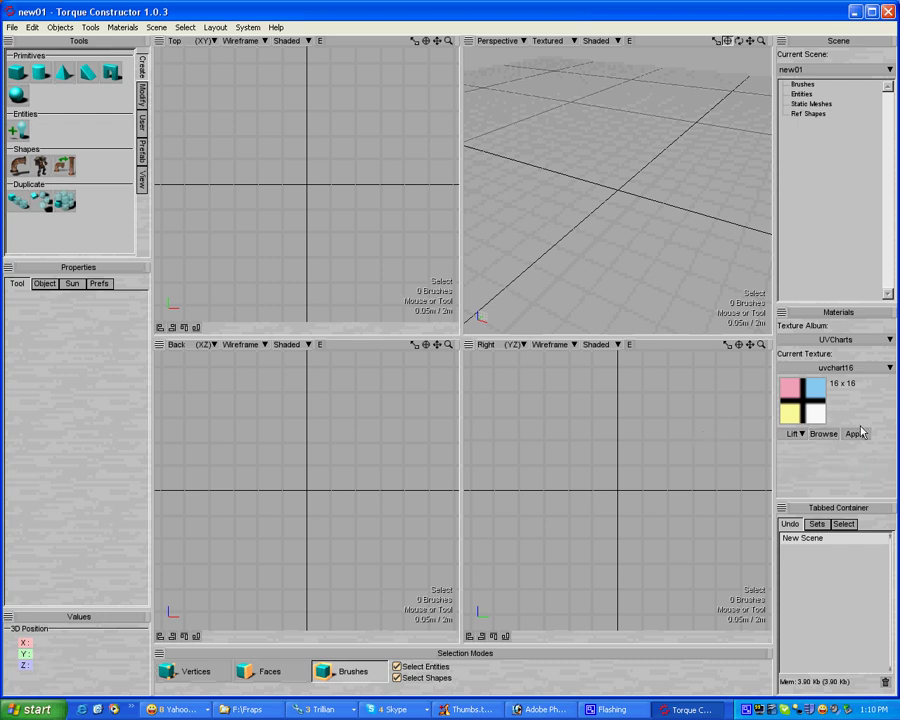
- Open the Texture Browser and create a new texture album named Wood
left_click(823, 432)
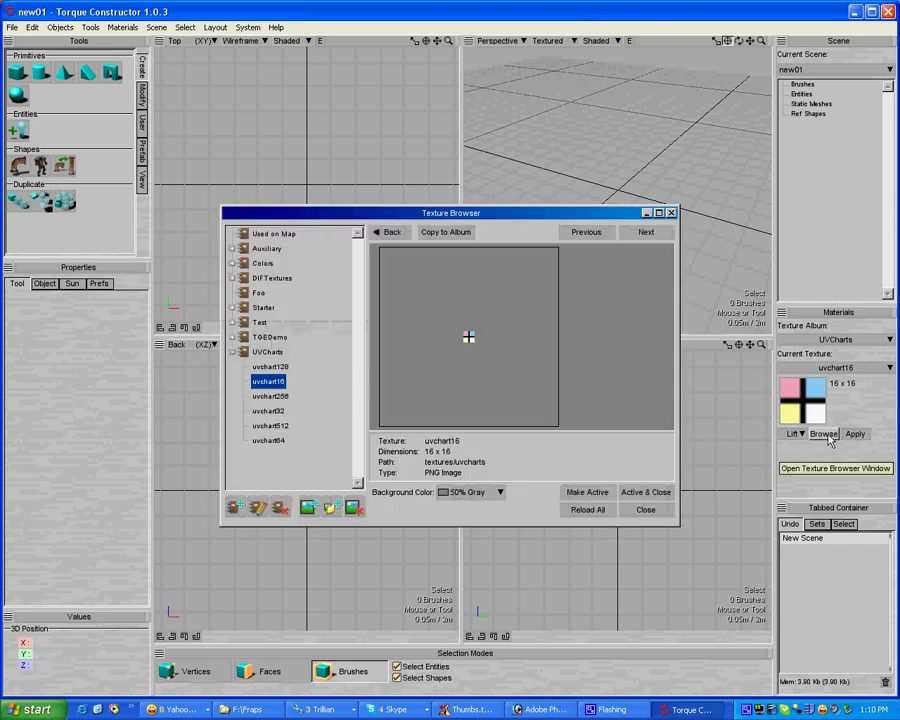
left_click(232, 512)
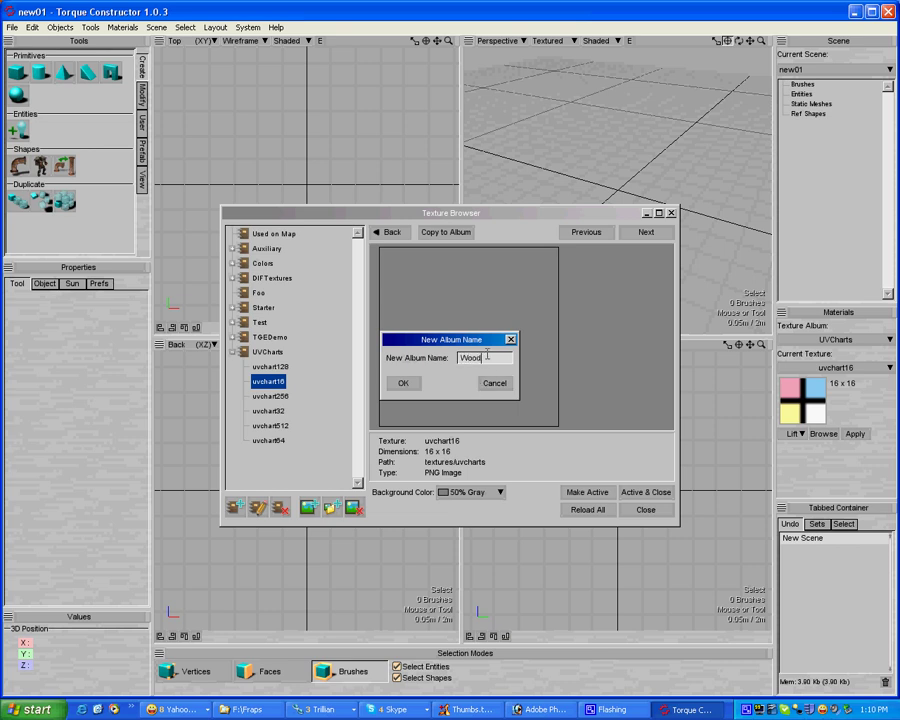
left_click(404, 384)
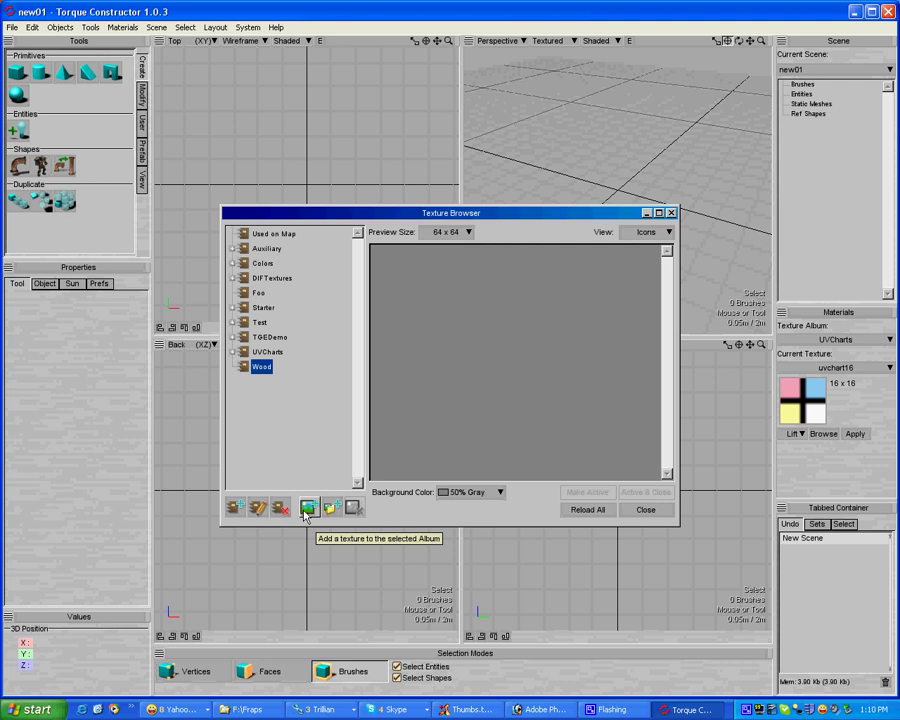
- Import BaseWornWood.png from F:\ArtSource_SVN\2D_Art\Textures\Wood into the Wood album
left_click(308, 508)
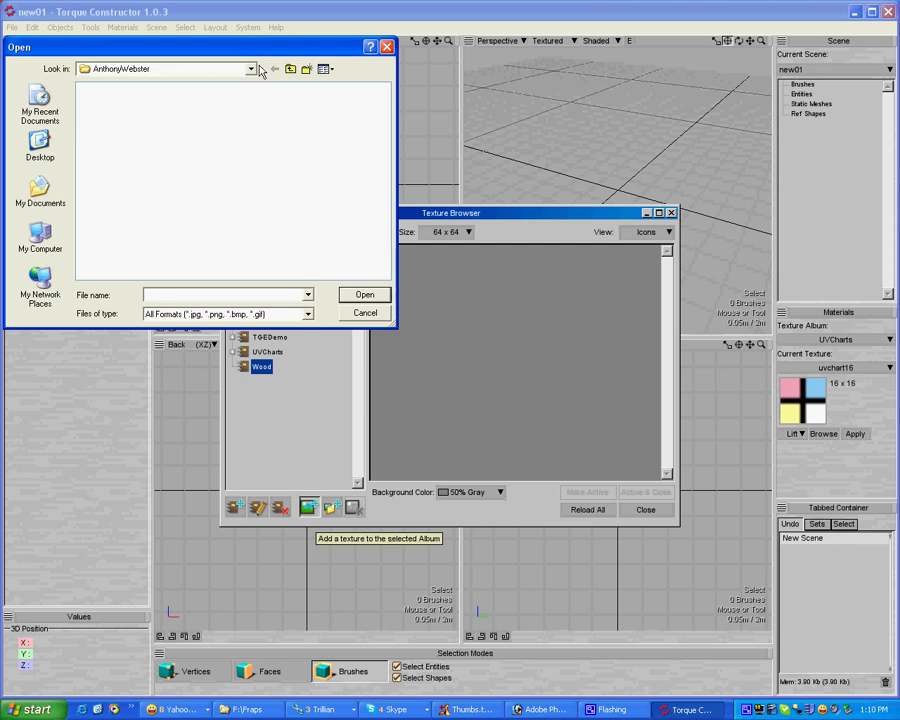
left_click(250, 69)
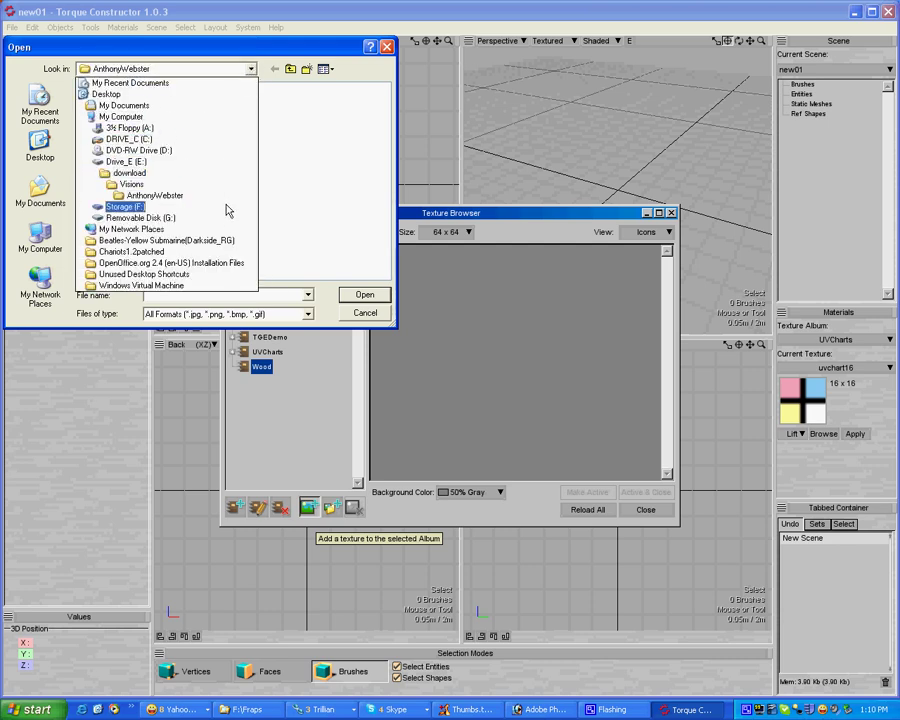
left_click(228, 207)
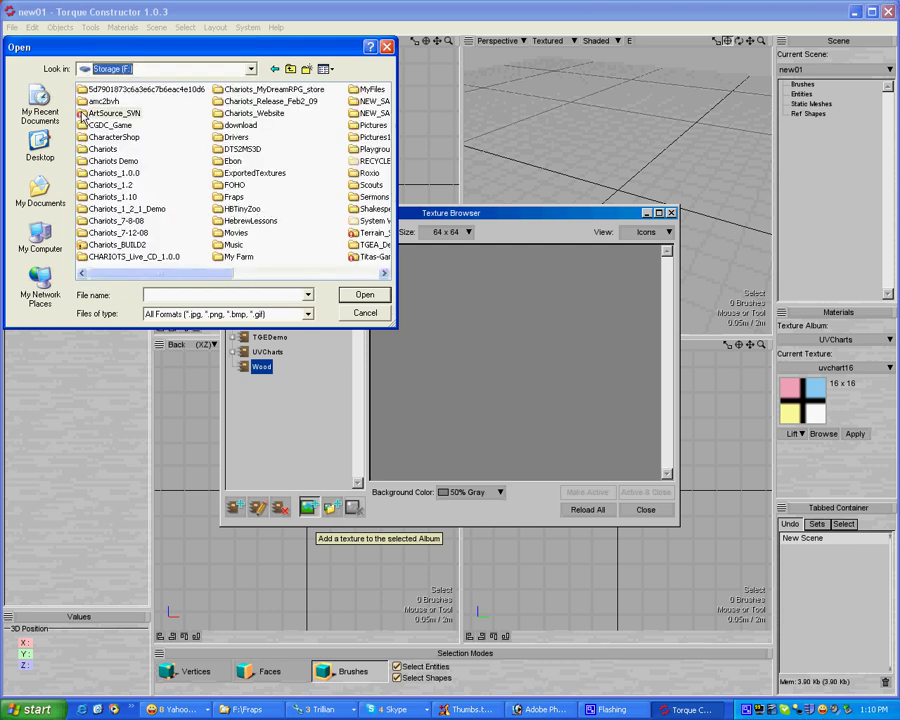
double_click(112, 113)
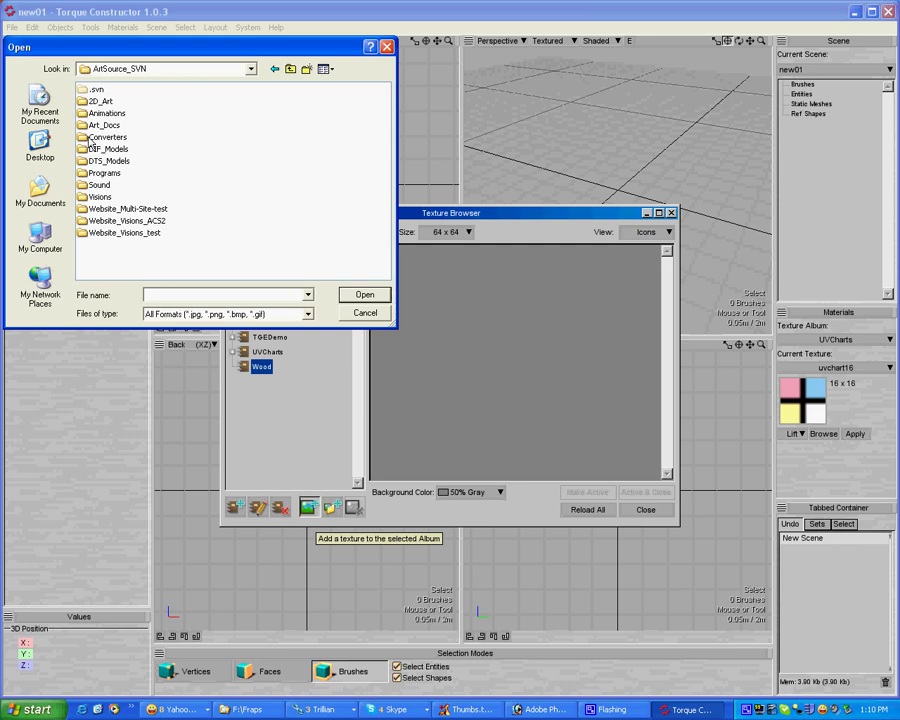
double_click(100, 101)
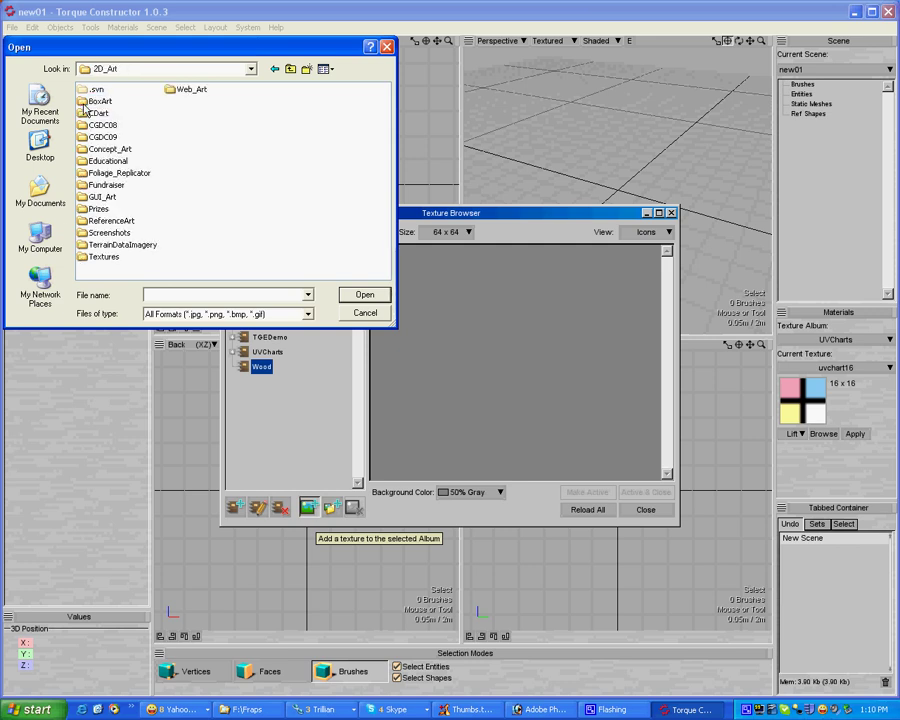
double_click(104, 256)
double_click(87, 188)
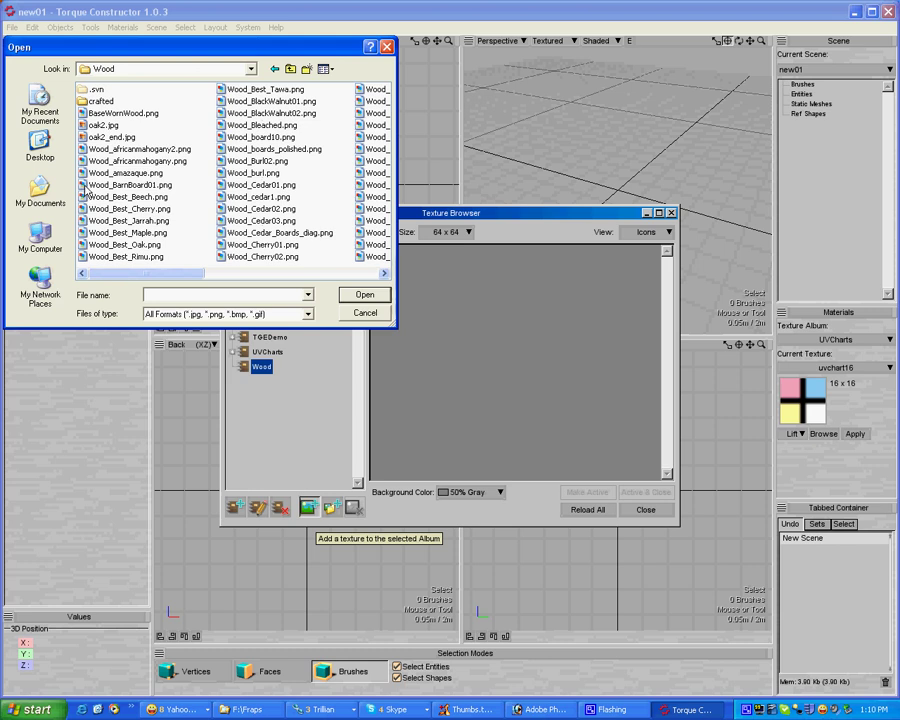
left_click(118, 114)
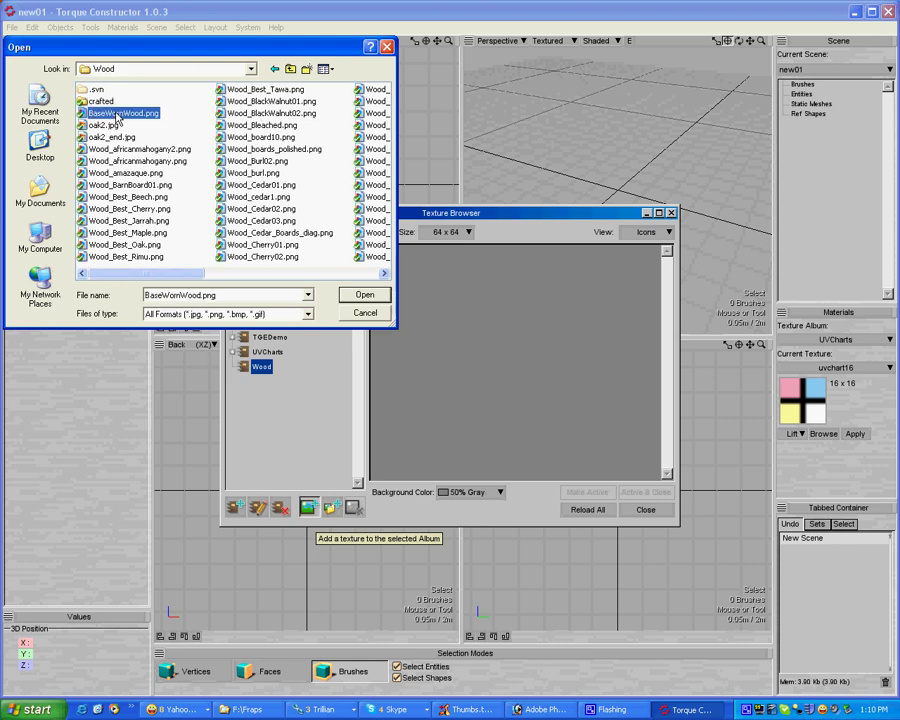
left_click(364, 294)
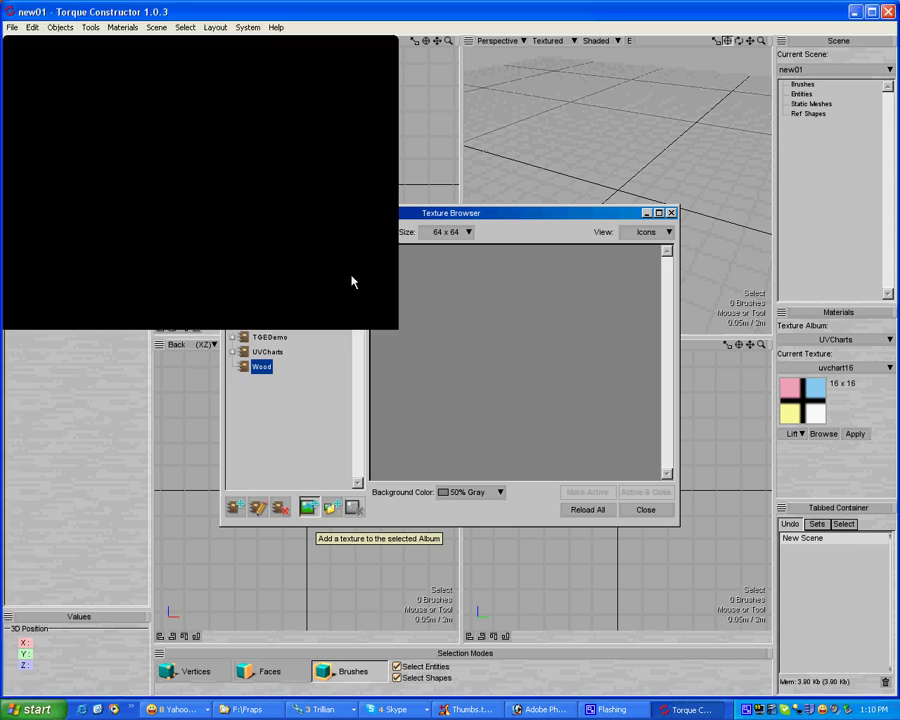
- Add Wood_burl, Wood_Cedar_Boards_diag and Wood_boards_polished to the Wood album
left_click(314, 510)
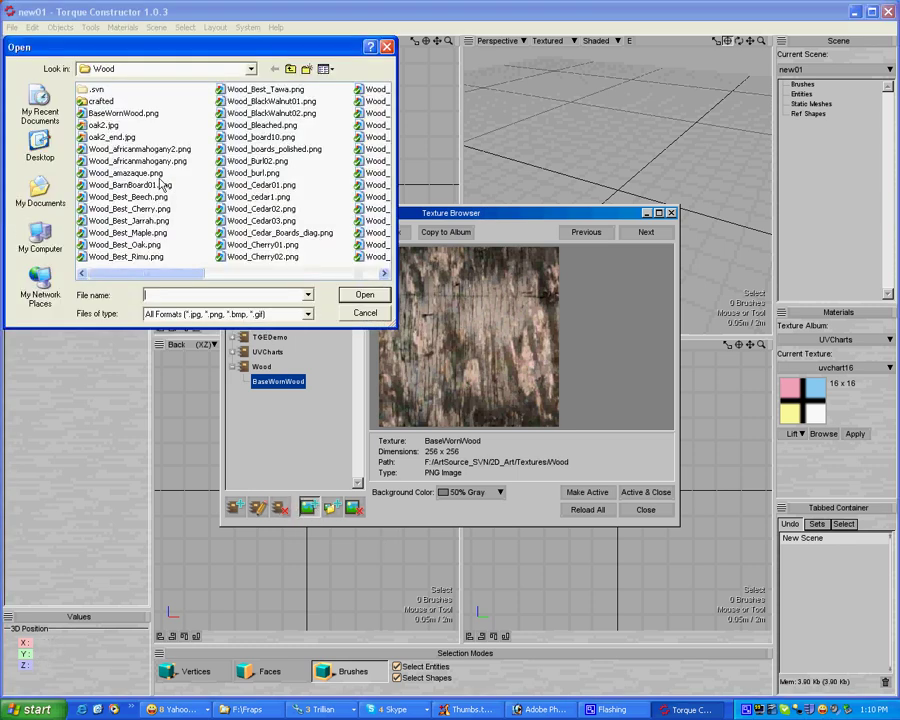
left_click(252, 173)
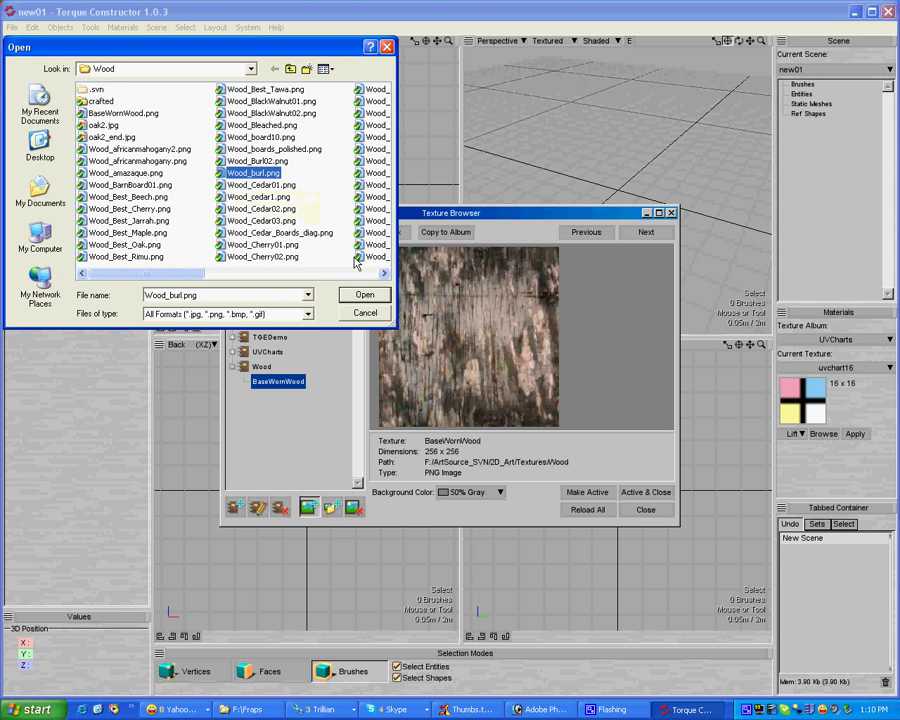
left_click(365, 295)
left_click(314, 508)
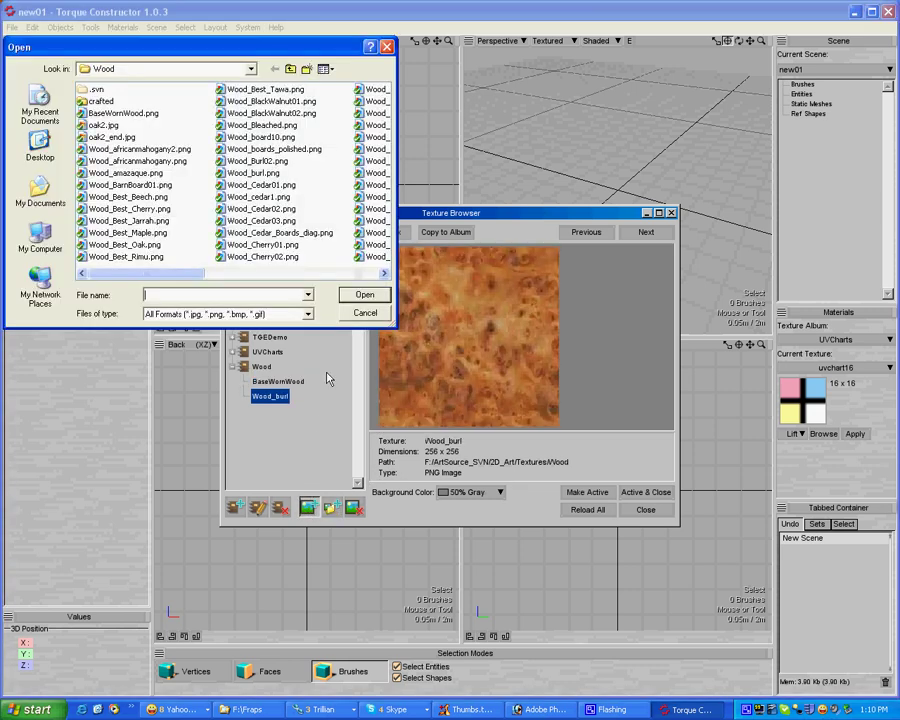
left_click(270, 233)
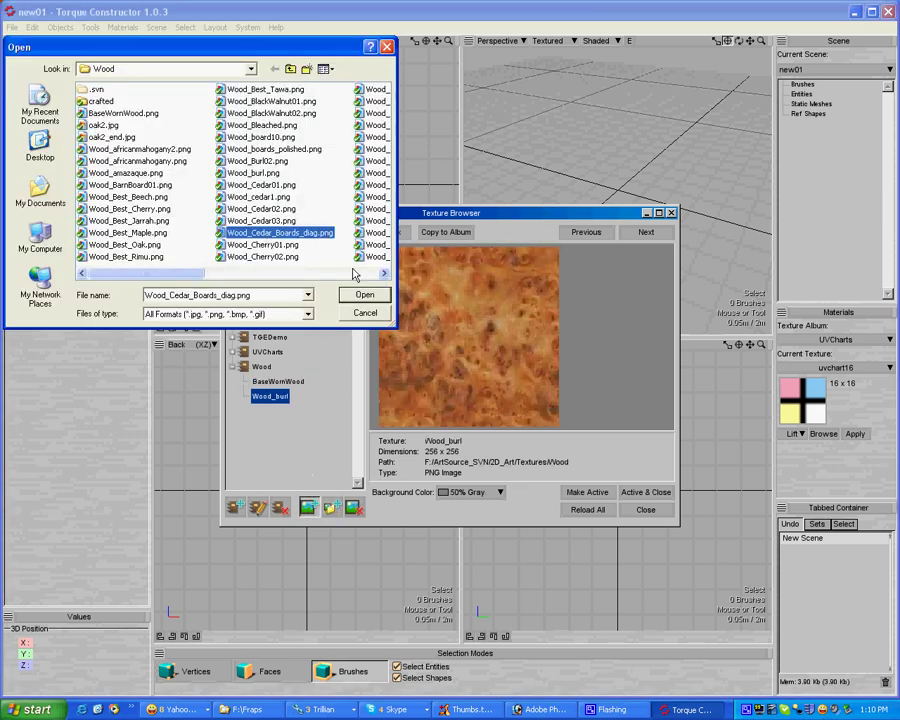
left_click(366, 296)
left_click(336, 507)
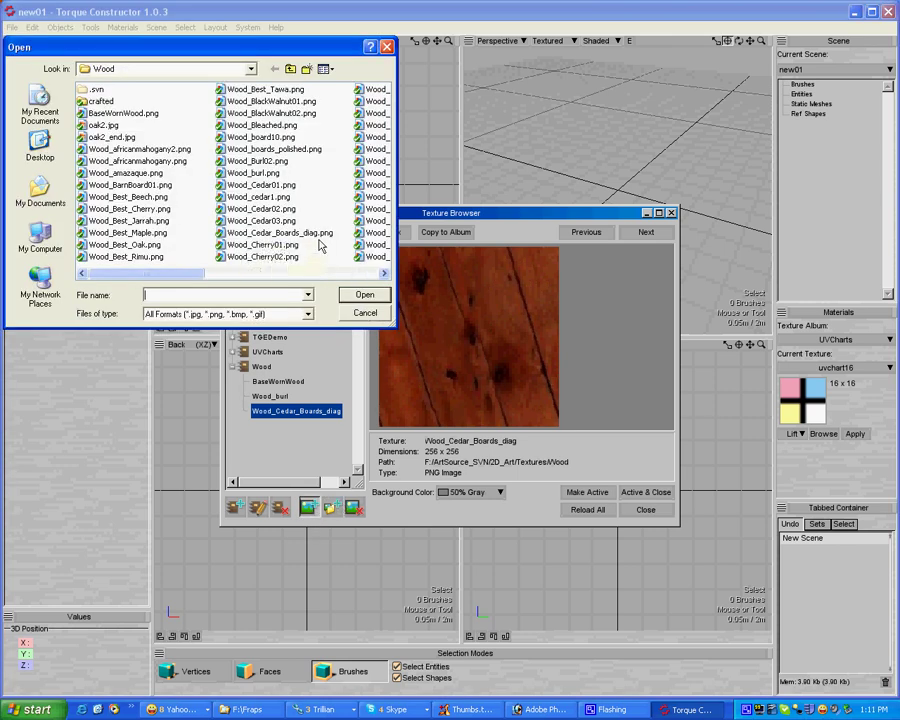
left_click(284, 151)
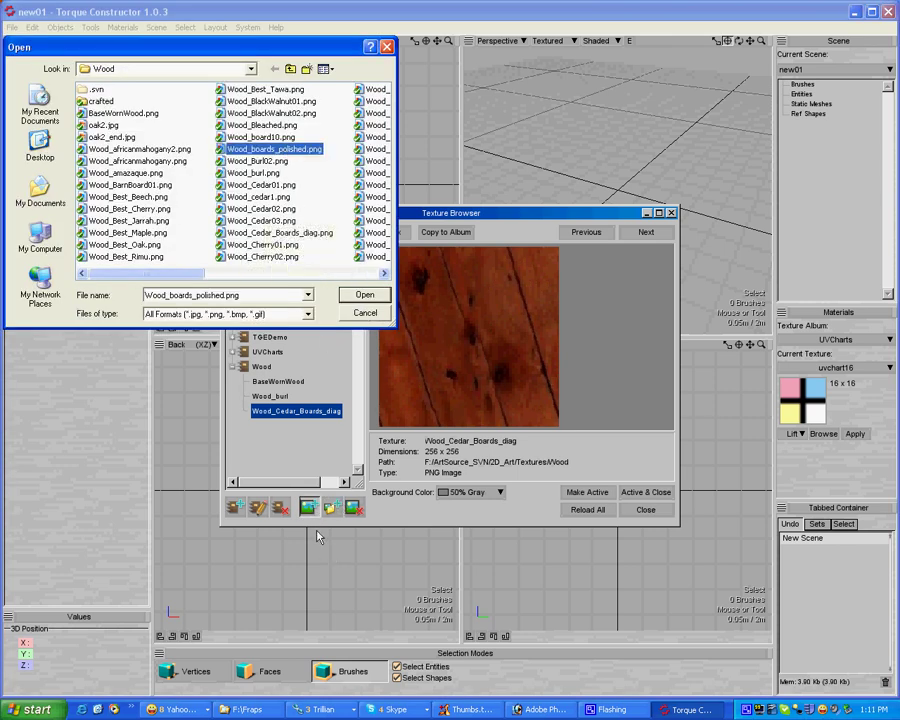
left_click(366, 295)
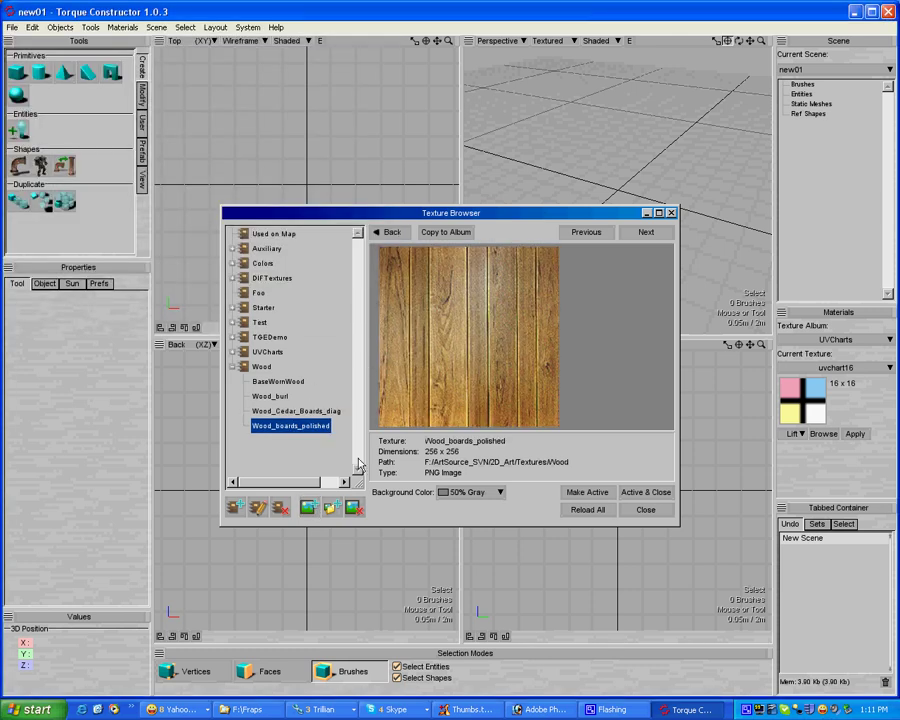
- Add Wood_Oak_Boards_diag, Wood_PetrifiedWood and Wood_PineBark_Vert to the Wood album
left_click(333, 508)
left_click(350, 274)
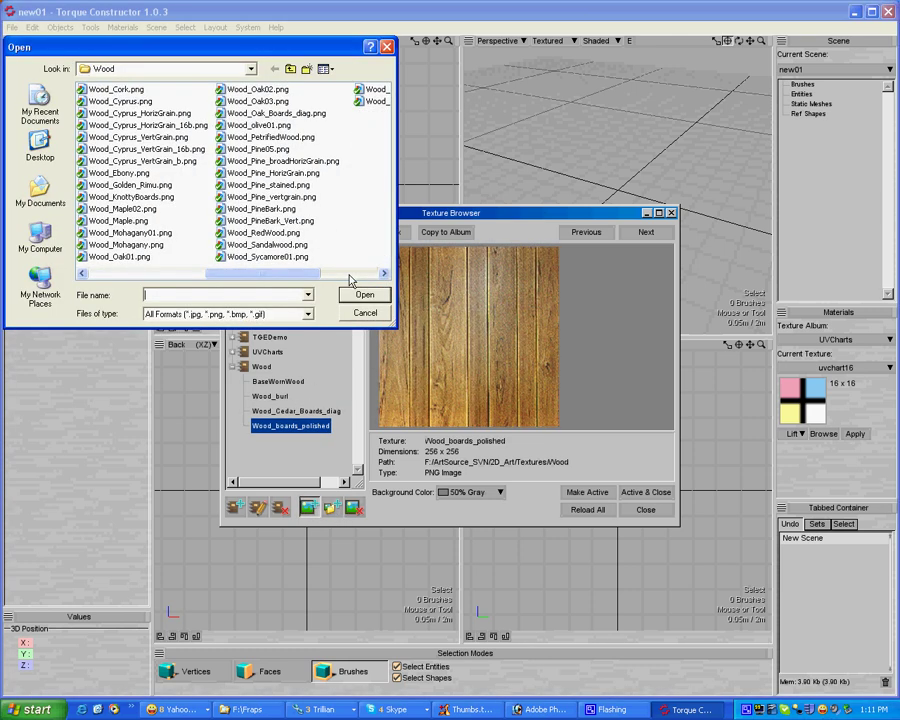
left_click(276, 113)
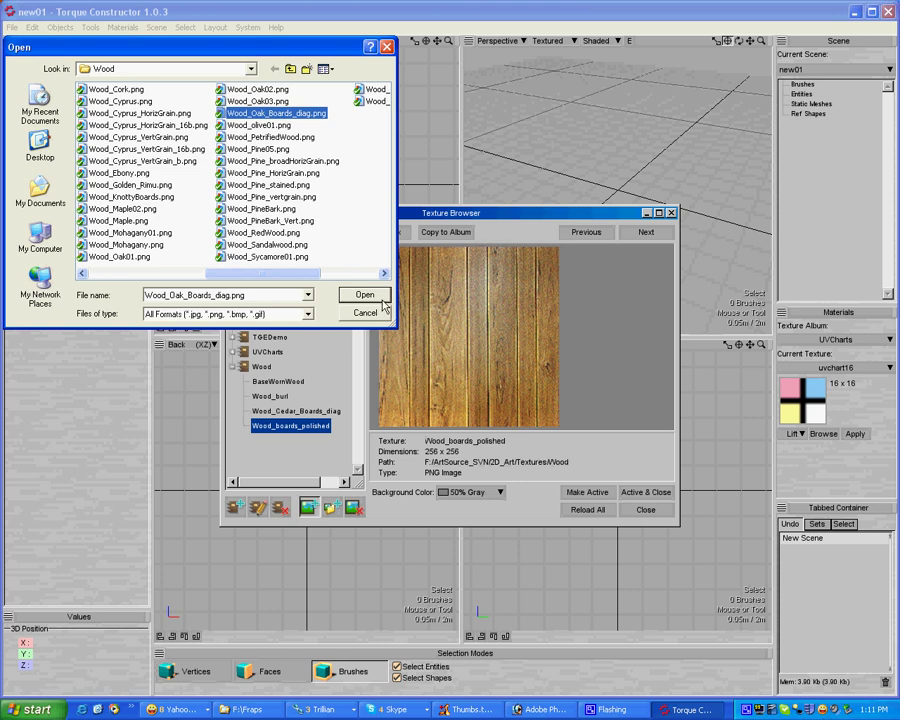
left_click(365, 295)
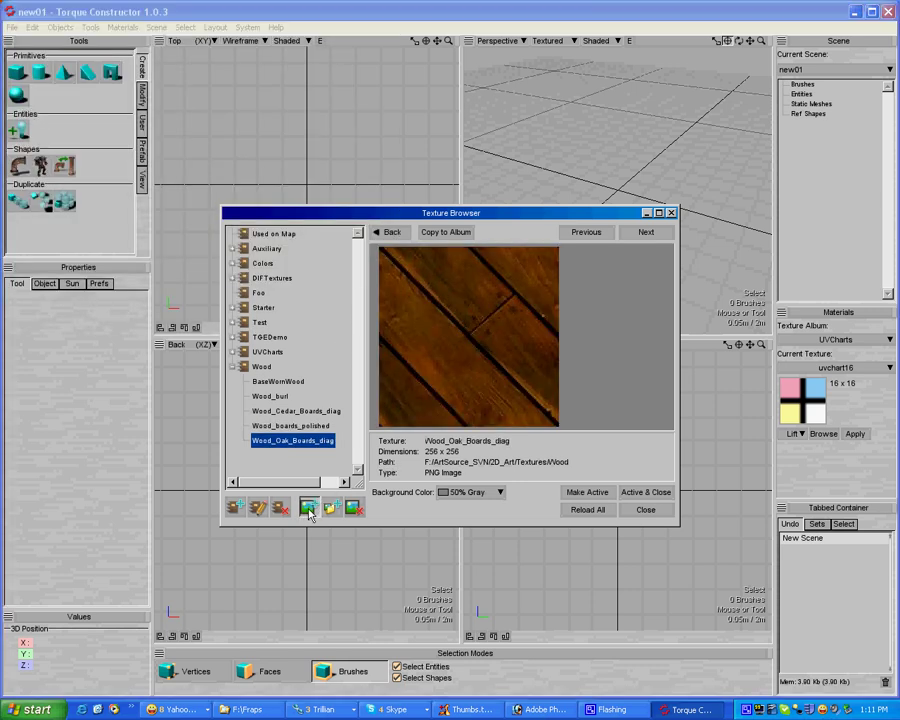
left_click(333, 508)
left_click(322, 274)
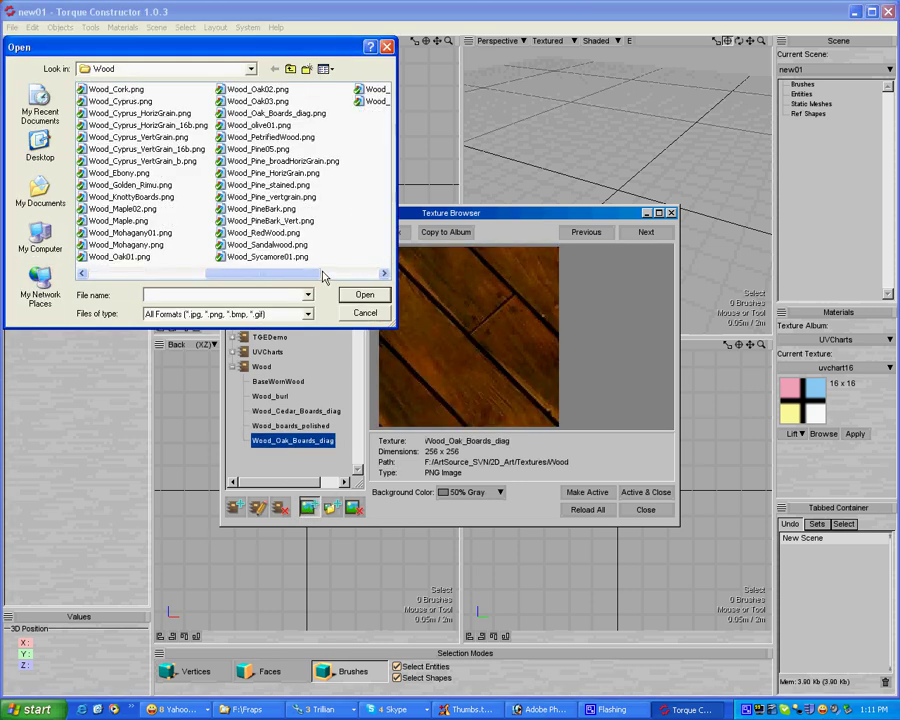
left_click(270, 137)
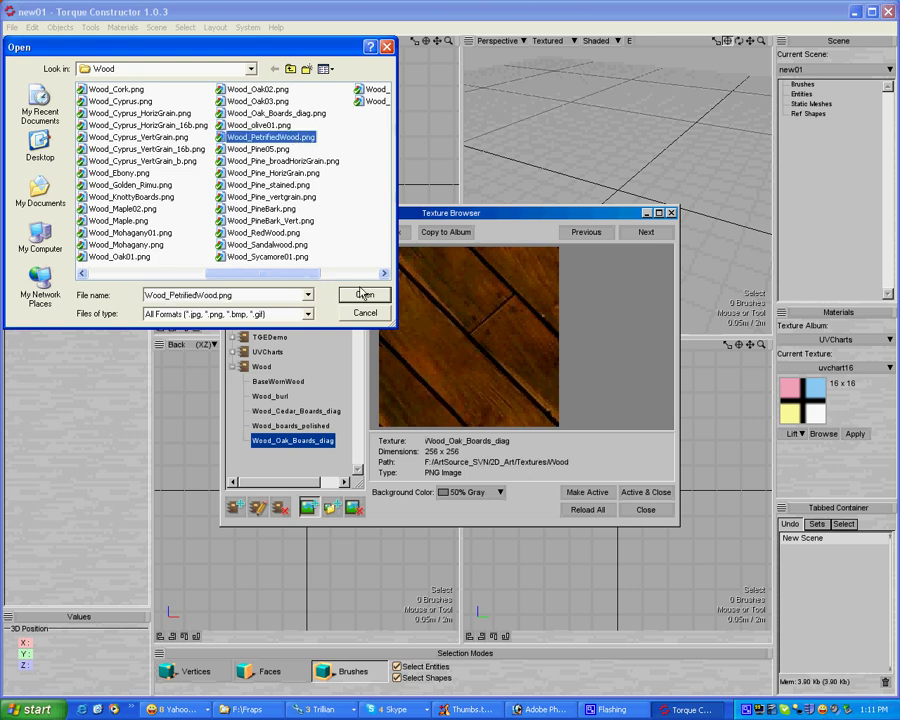
left_click(365, 295)
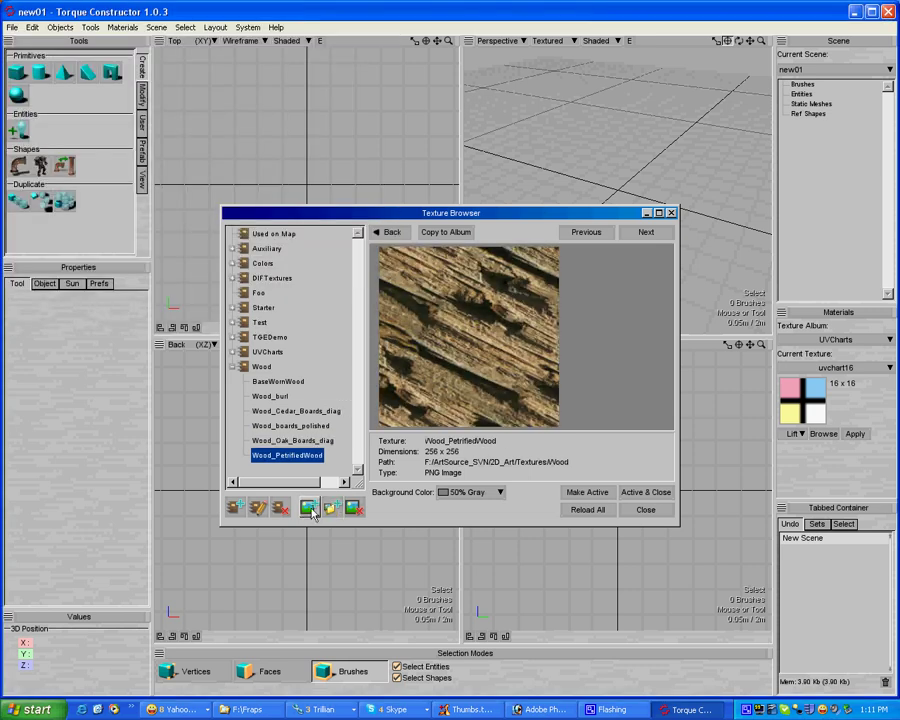
scroll(235, 190, "down", 3)
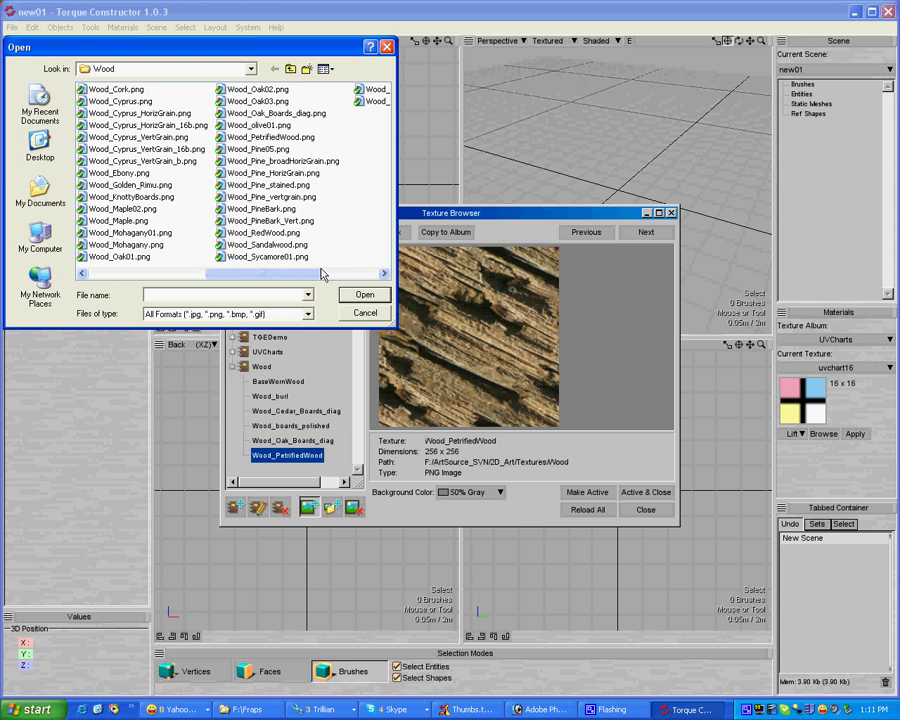
left_click(280, 221)
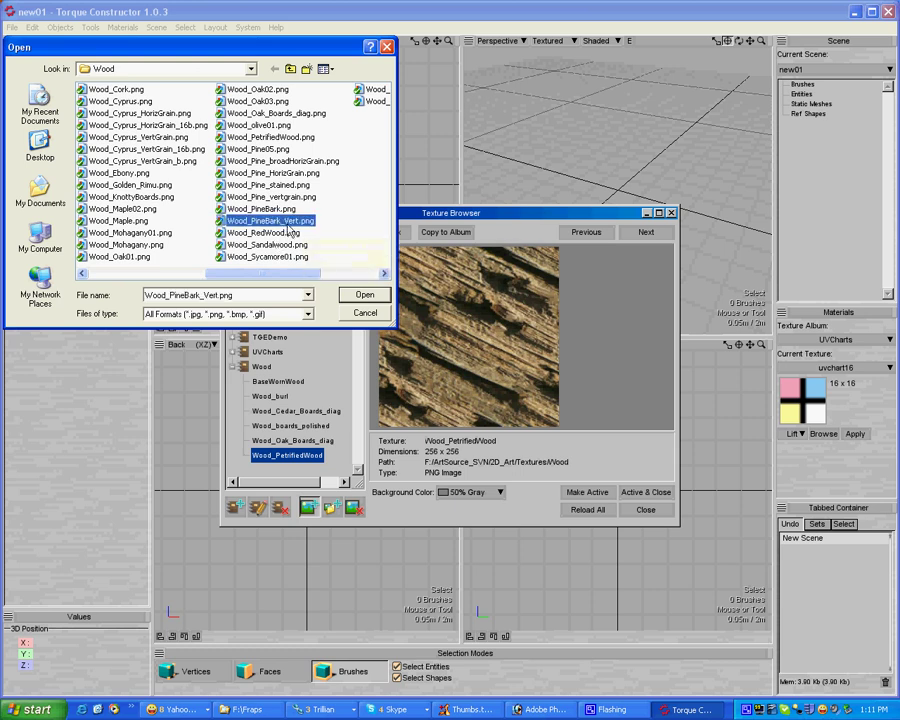
left_click(365, 295)
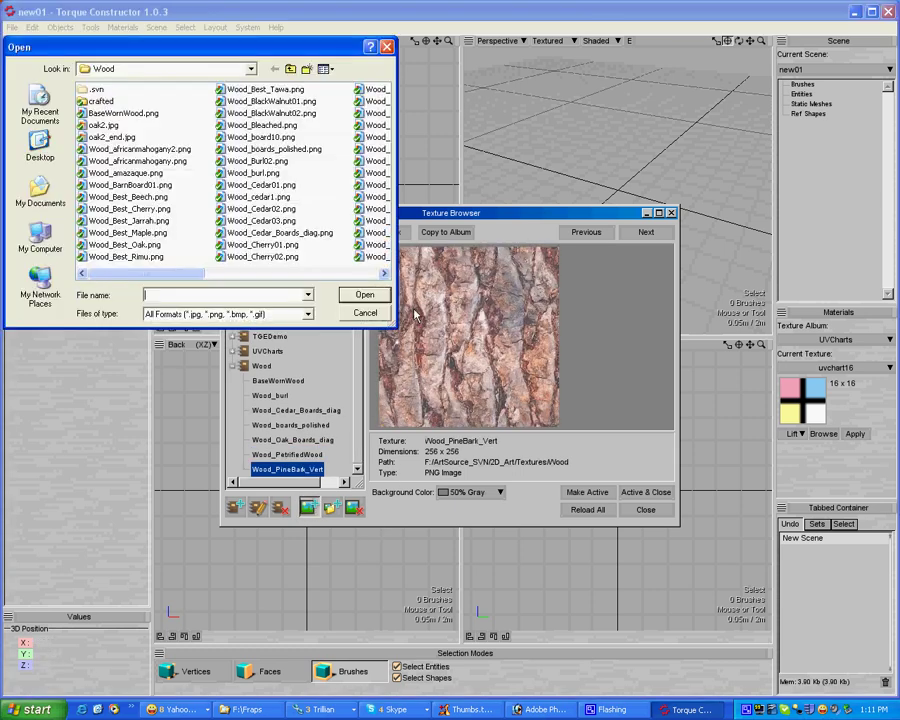
- Add Wood_Maple and Wood_Mohagany to the Wood album
left_click(368, 274)
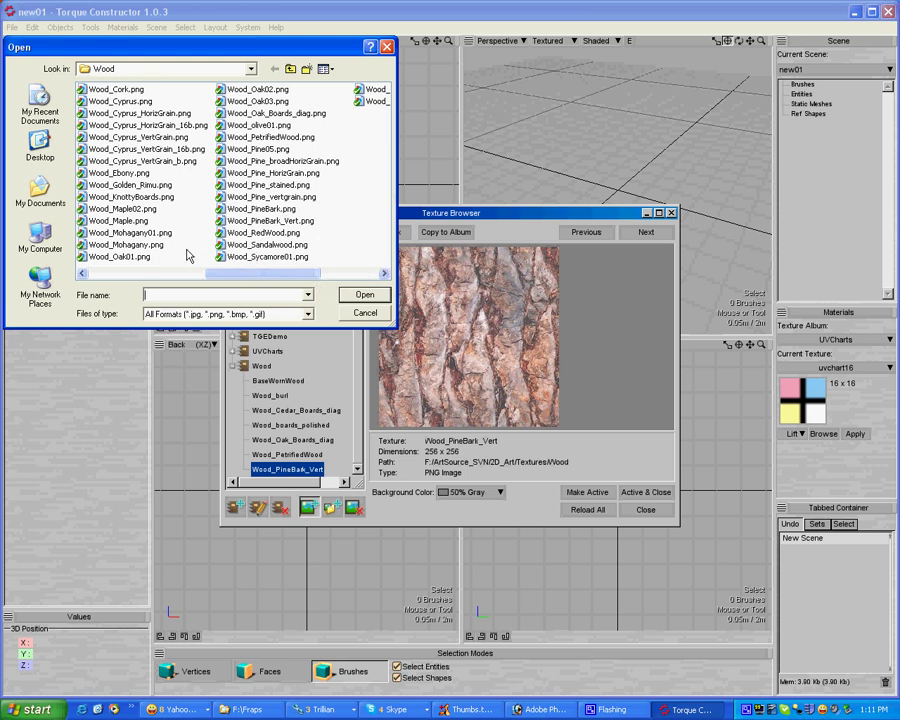
mouse_move(125, 241)
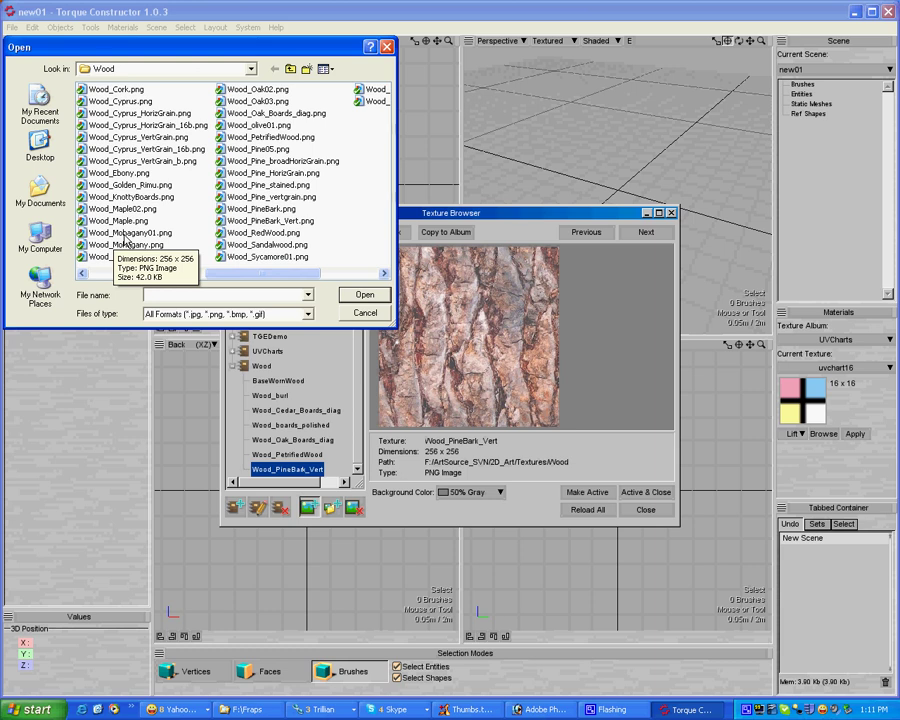
left_click(118, 221)
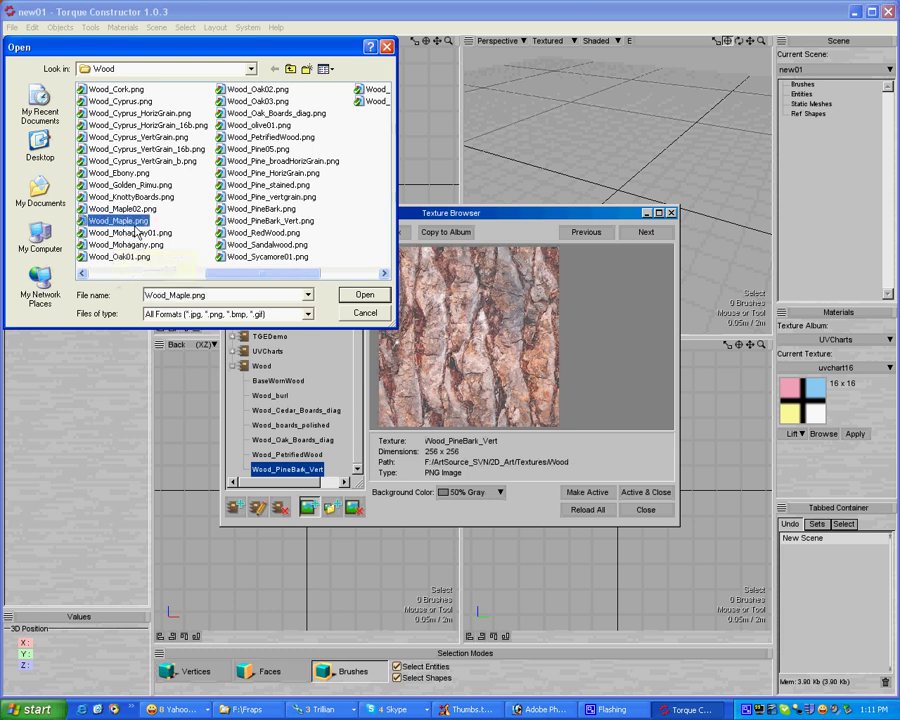
left_click(364, 297)
double_click(236, 352)
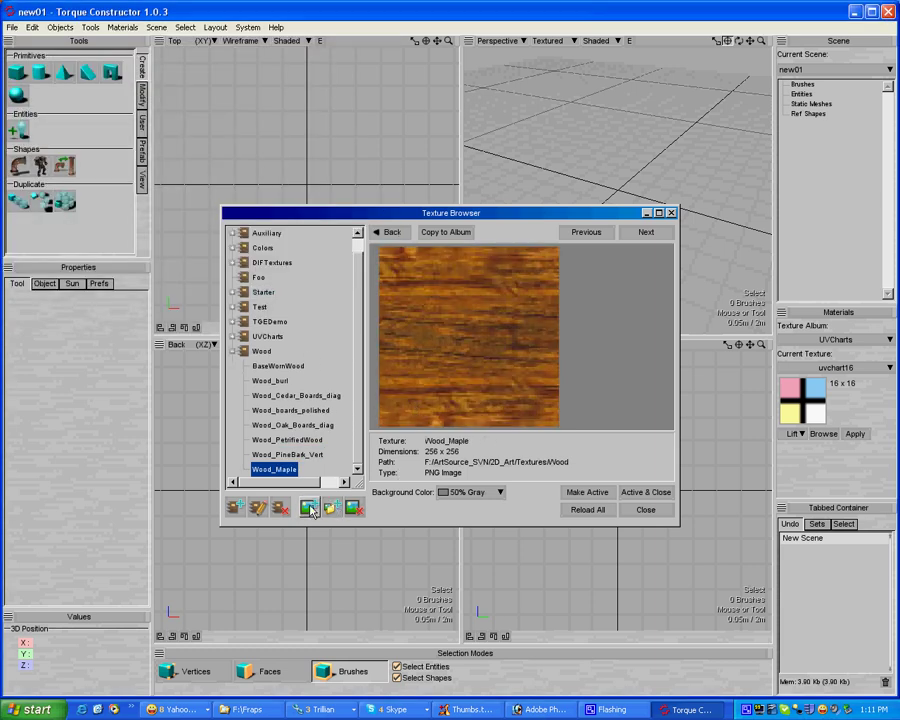
left_click(296, 273)
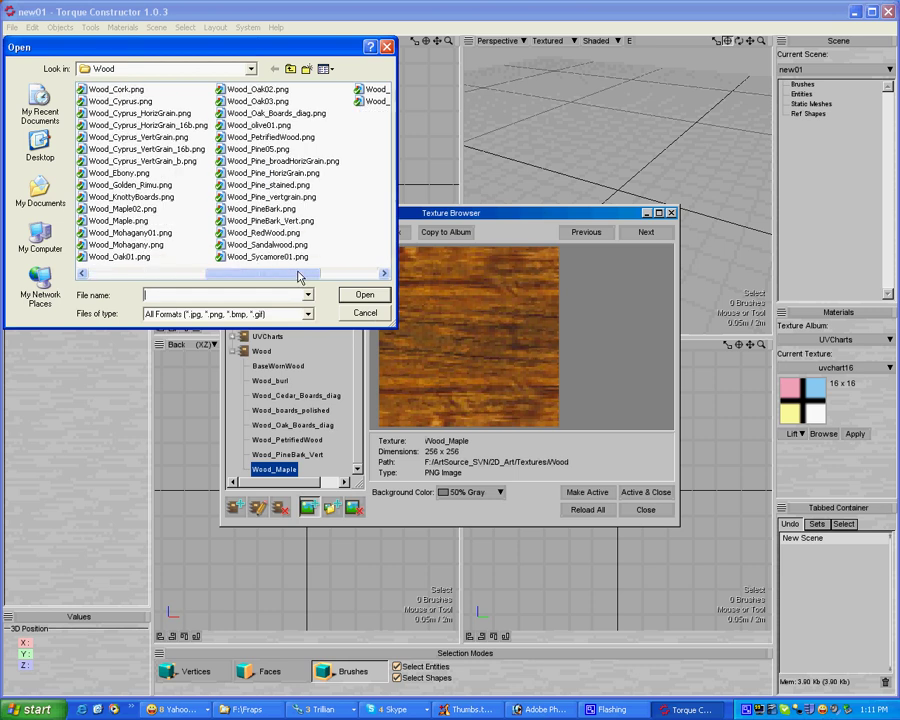
left_click(143, 247)
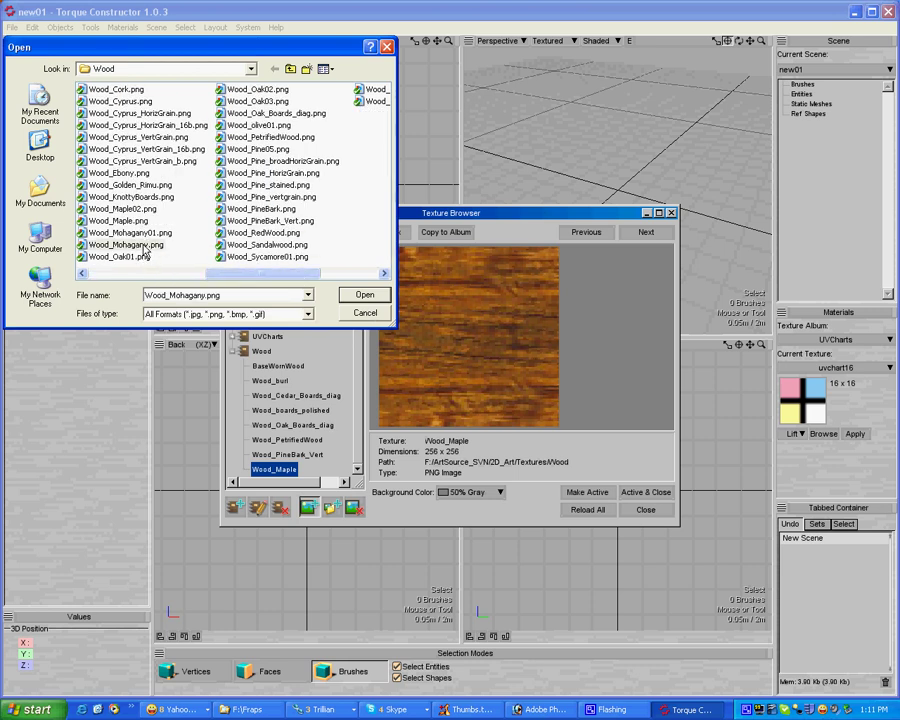
left_click(372, 294)
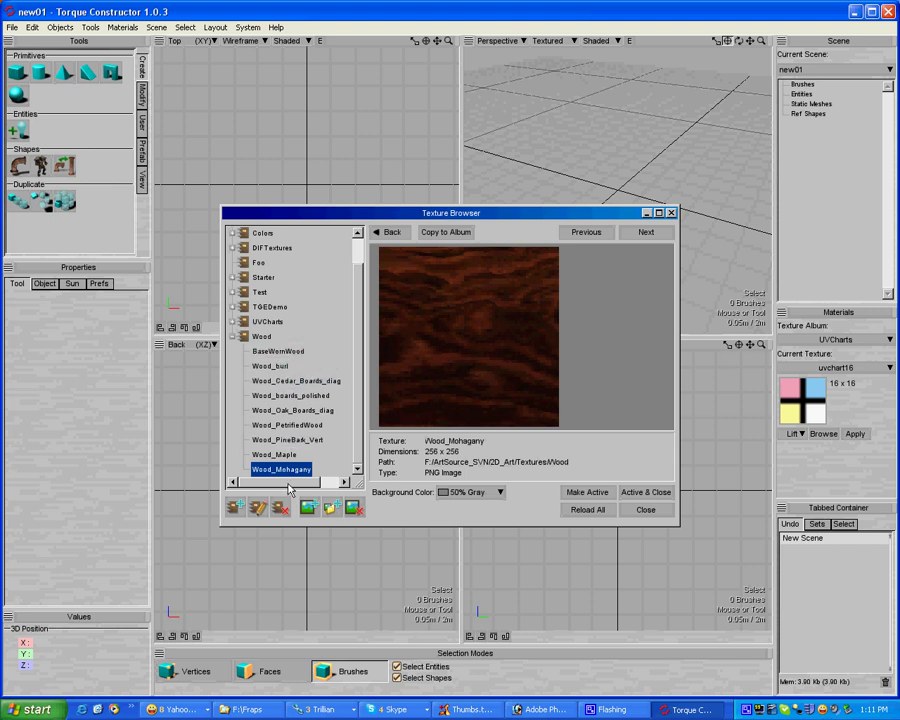
- Create a new texture album, replacing the prefilled name with Metal
left_click(234, 507)
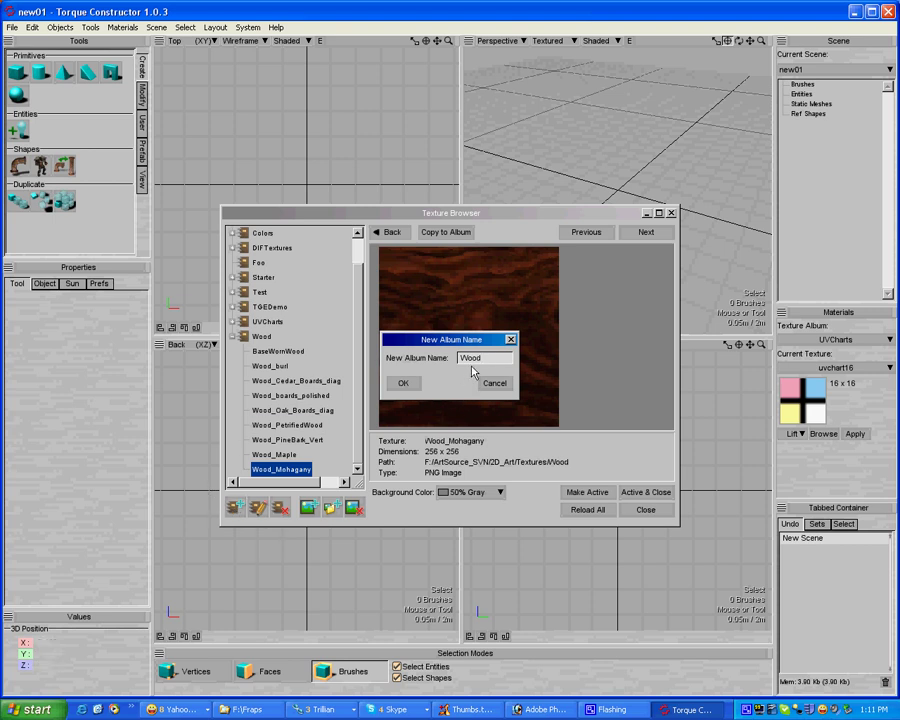
left_click_drag(484, 357, 459, 357)
type("Metal")
left_click(403, 383)
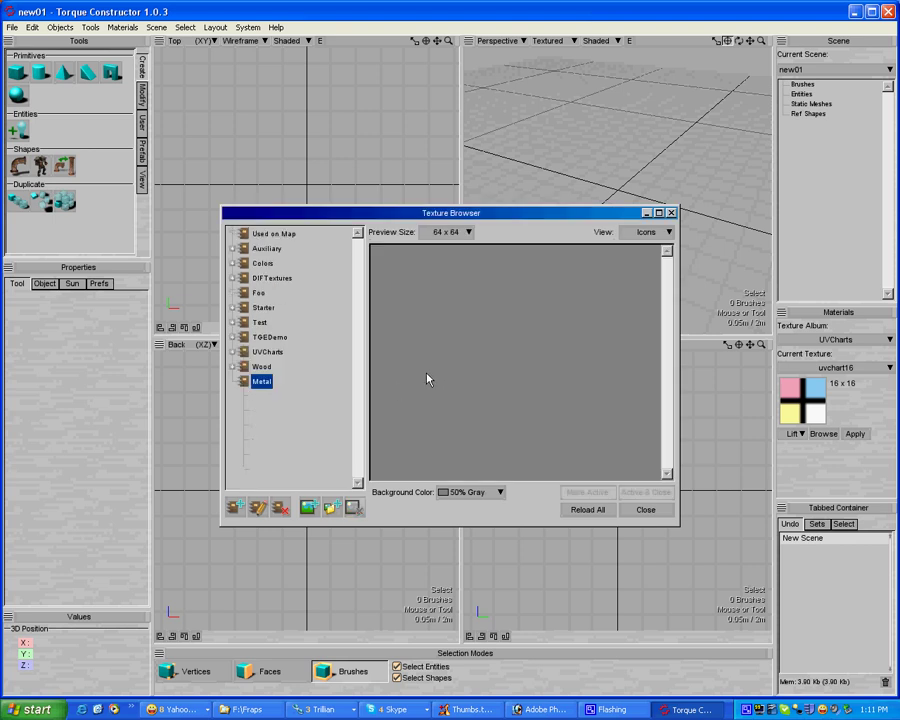
- From the Textures\Metal folder, add Metal_aged1, Metal_brushed_brass1 and Metal_copper01 to the Metal album
left_click(308, 507)
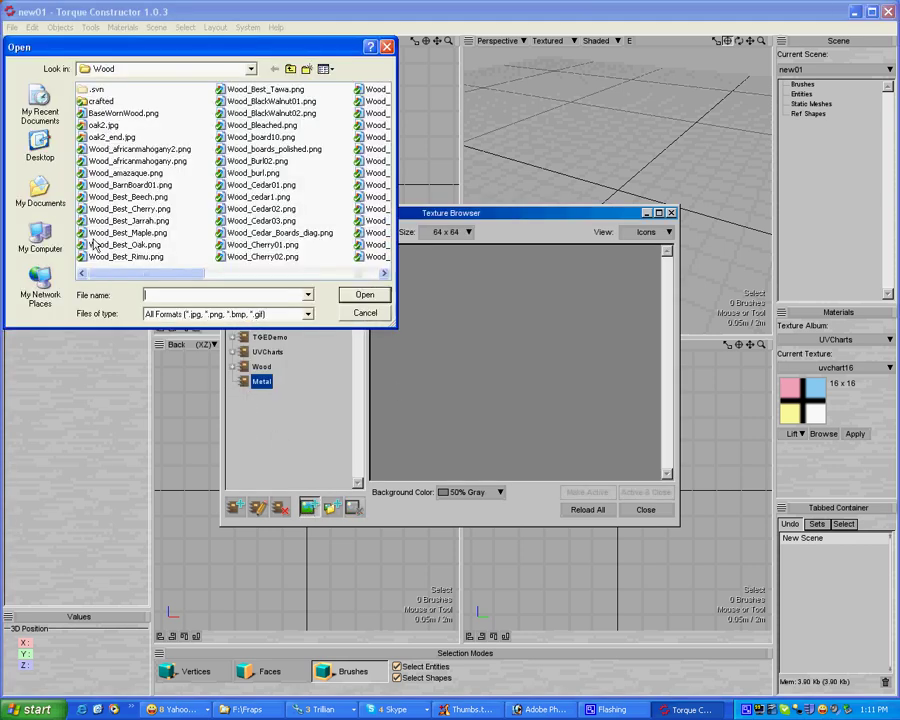
left_click(290, 68)
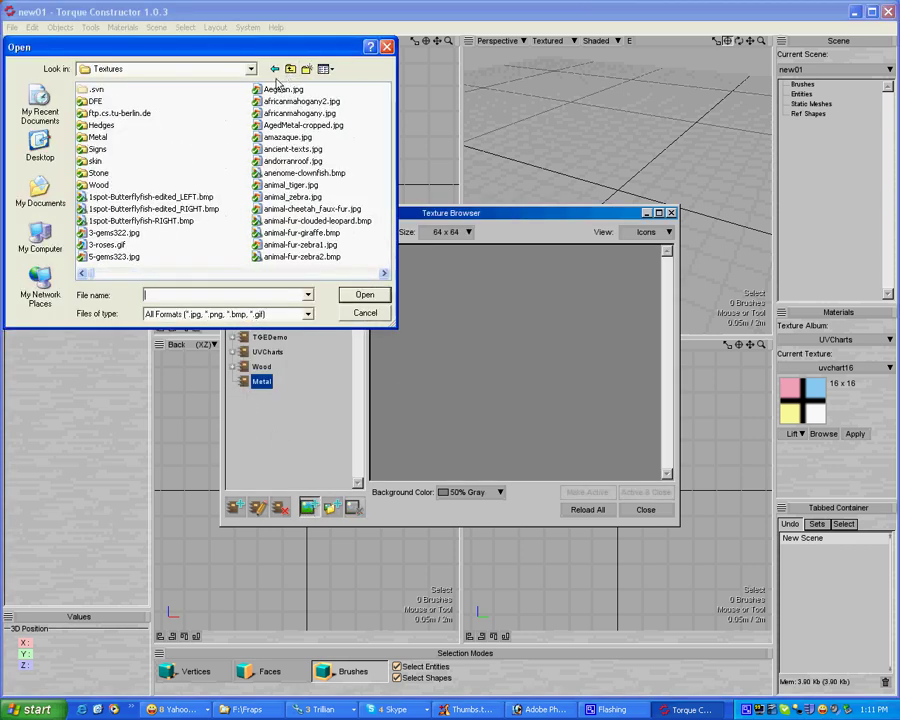
double_click(93, 137)
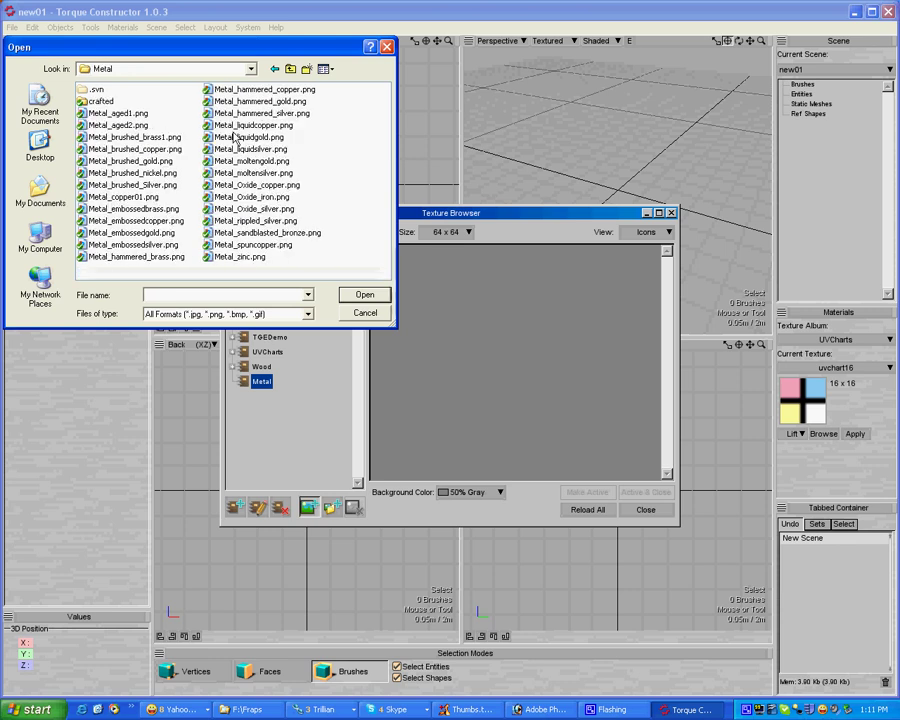
left_click(112, 113)
left_click(362, 294)
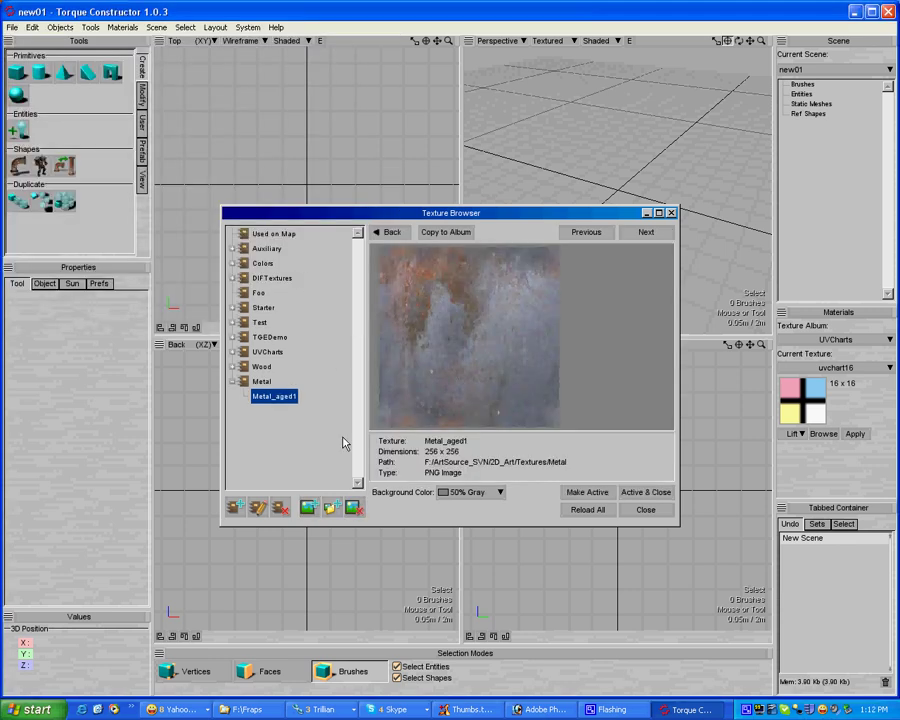
left_click(311, 509)
left_click(150, 138)
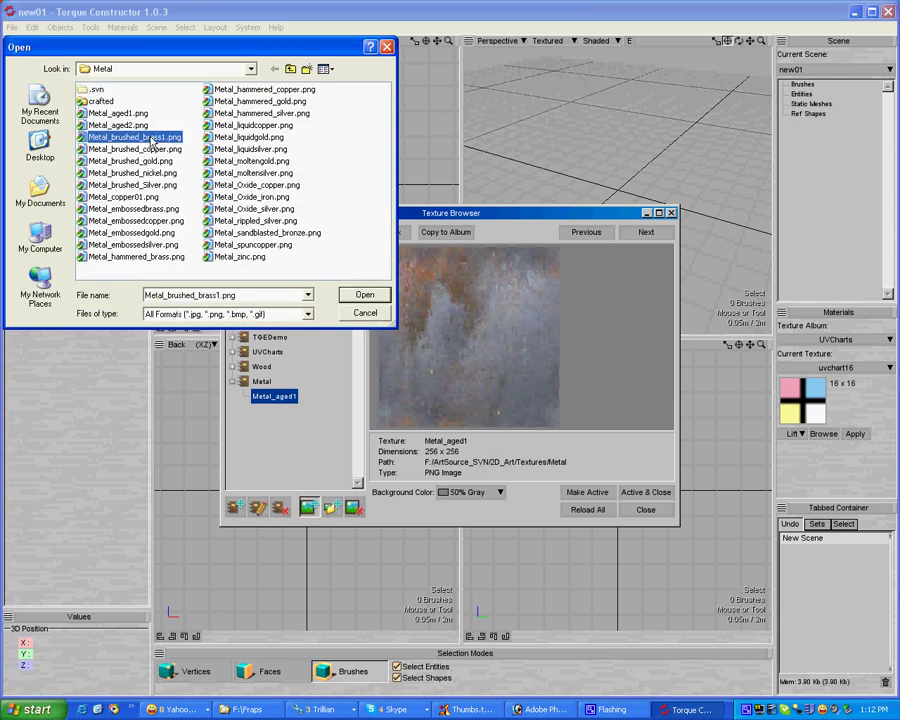
left_click(362, 294)
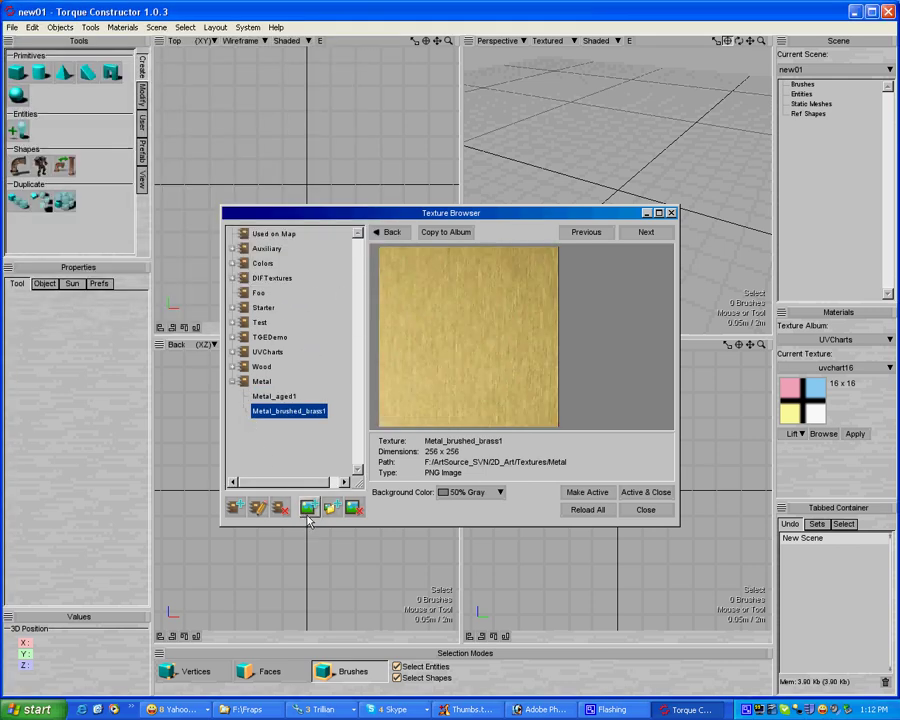
left_click(309, 507)
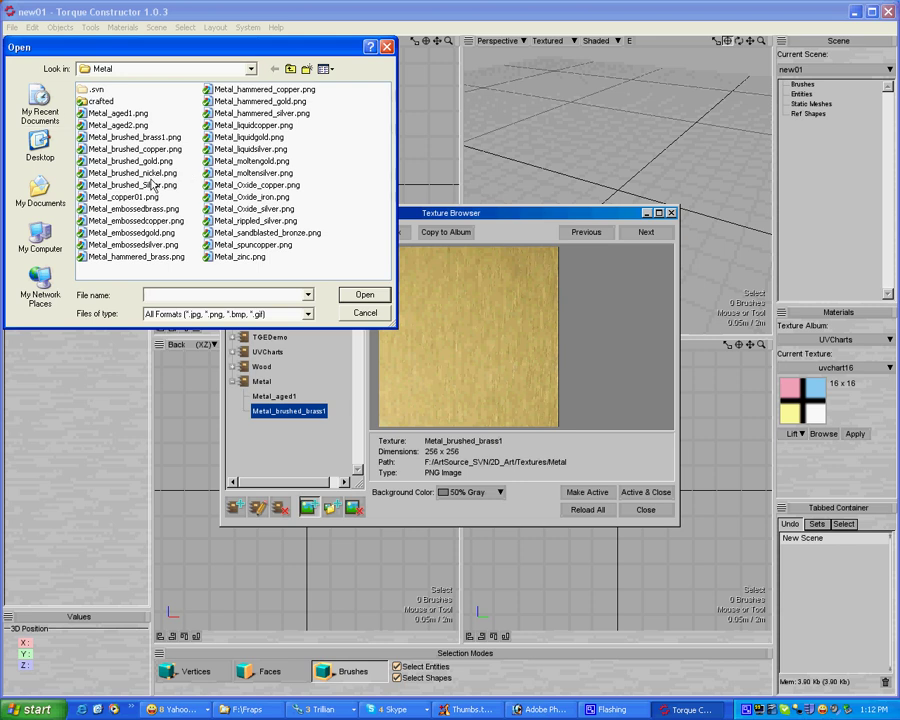
left_click(124, 197)
left_click(366, 296)
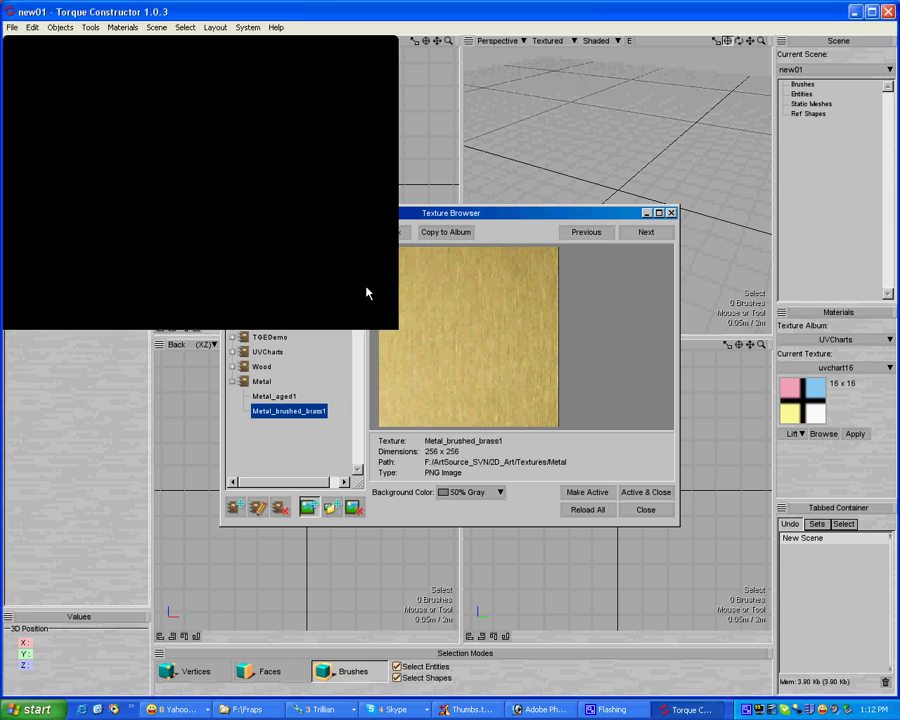
- Add Metal_embossedgold, Metal_hammered_brass and Metal_liquidsilver to the Metal album
left_click(308, 507)
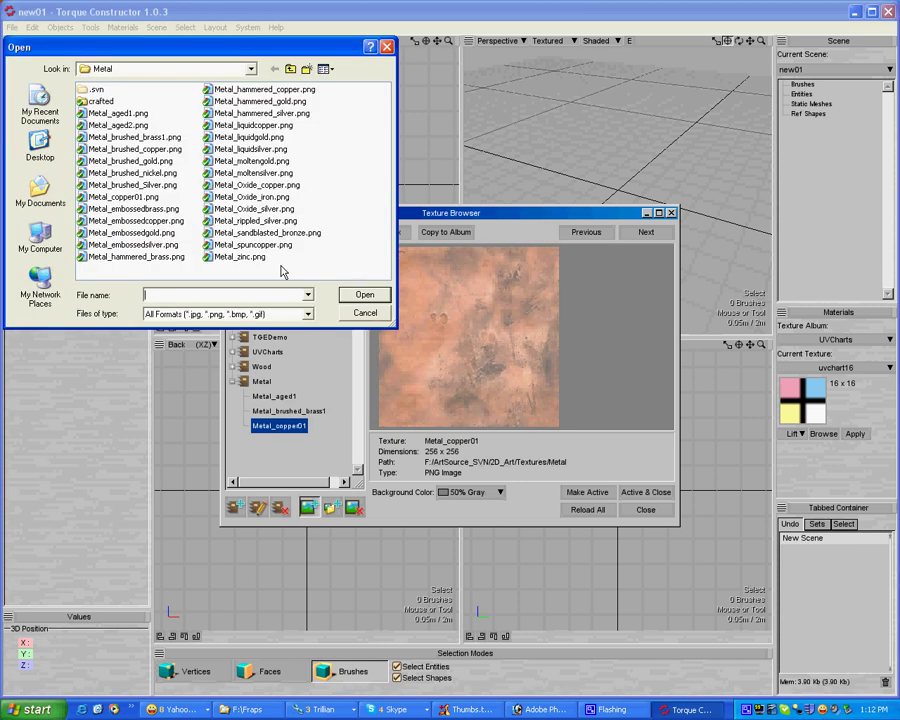
left_click(140, 233)
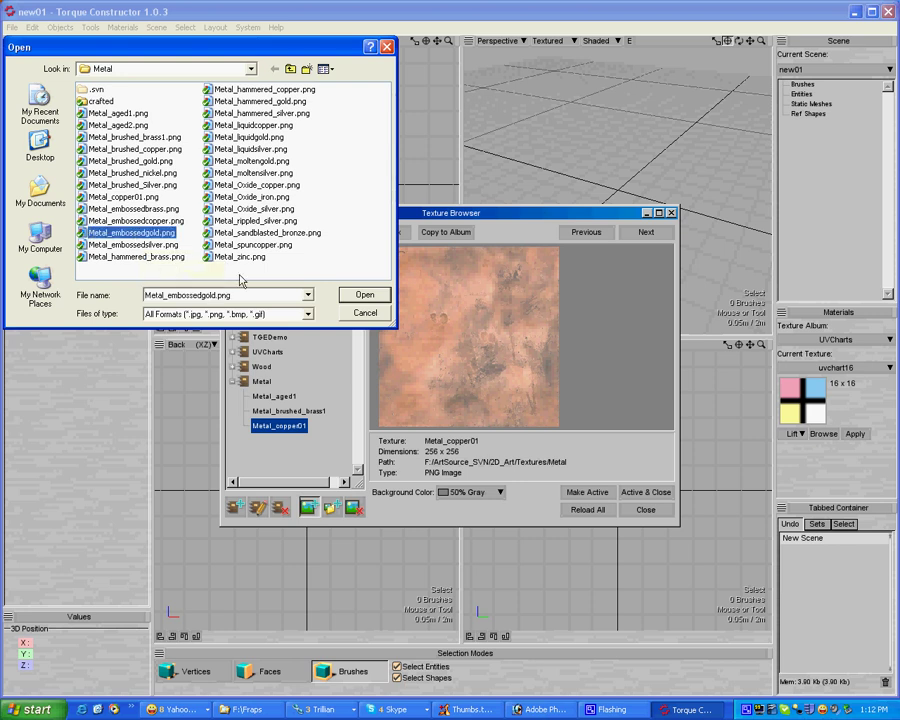
left_click(366, 296)
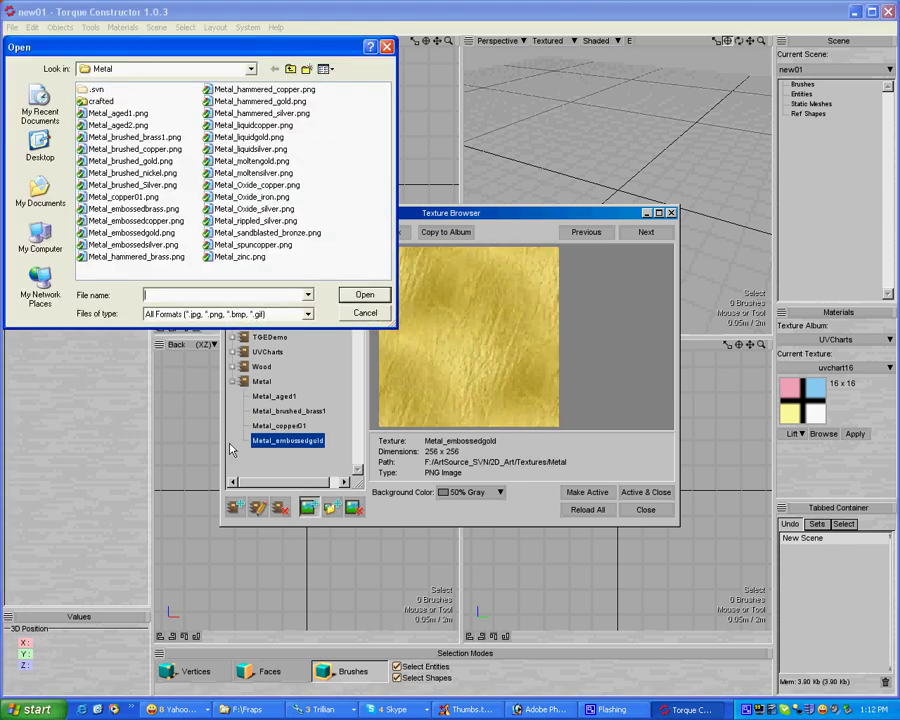
left_click(115, 258)
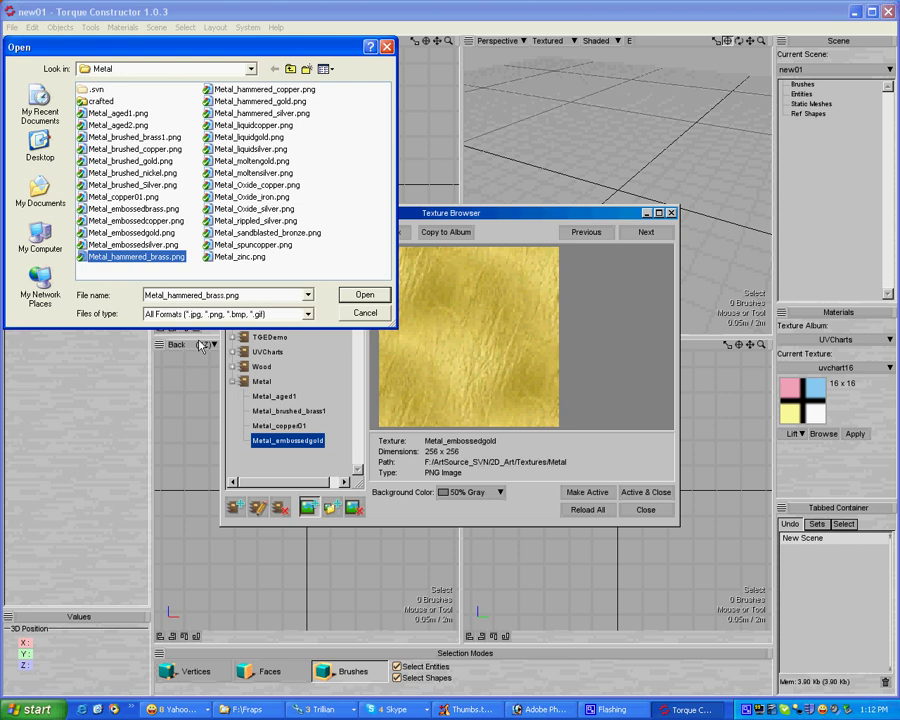
left_click(364, 295)
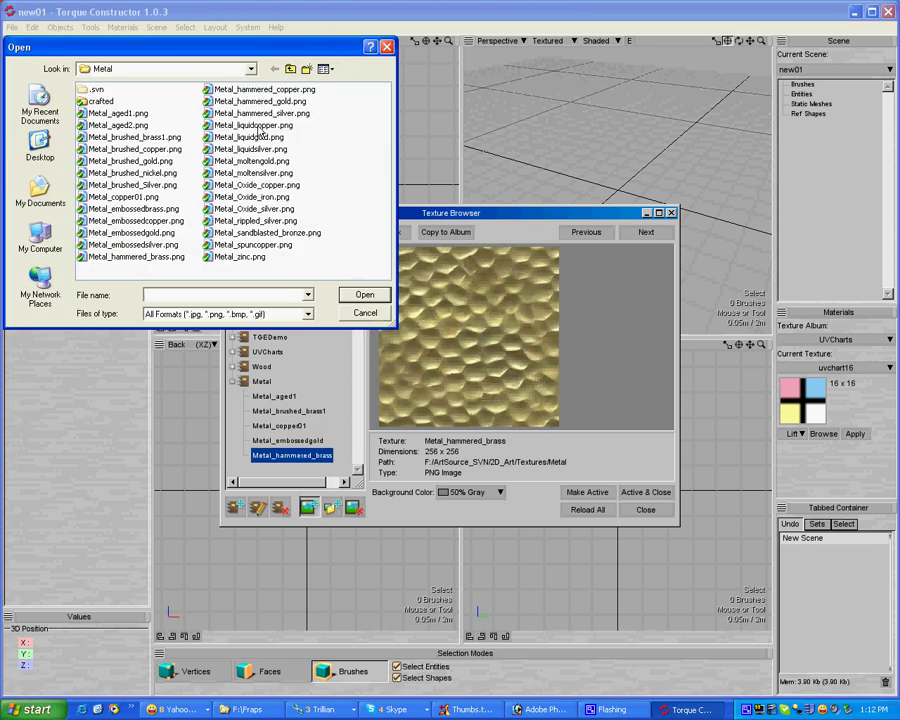
left_click(258, 149)
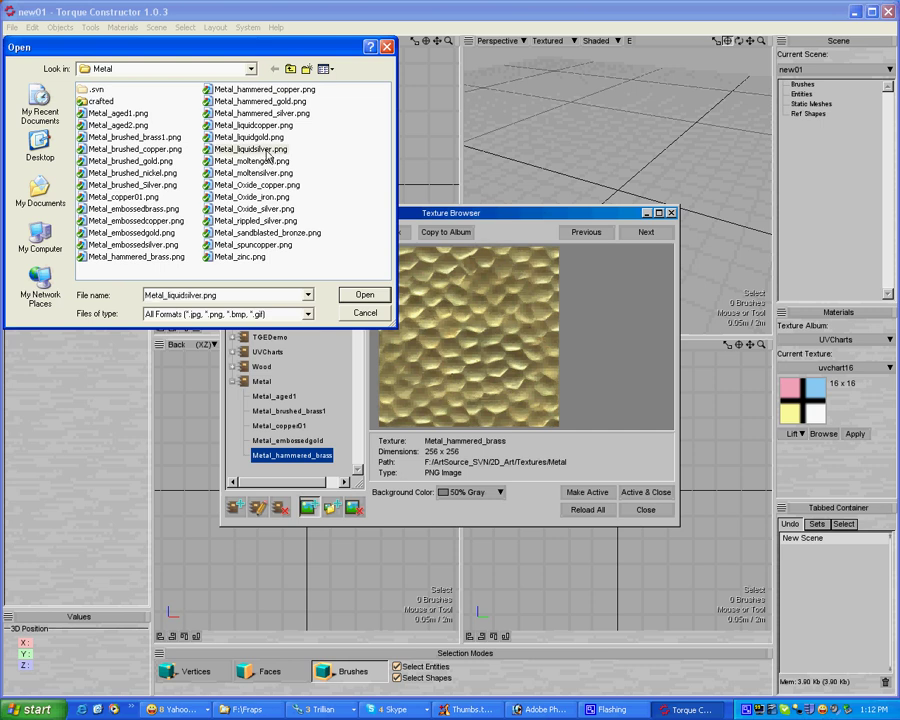
left_click(364, 295)
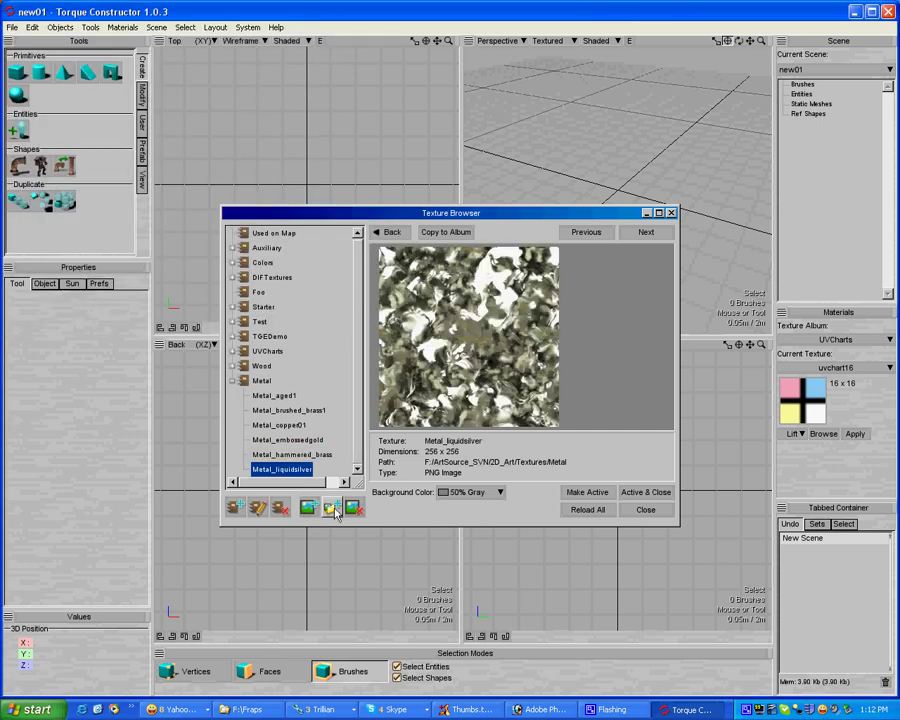
- Add Metal_Oxide_iron, Metal_Oxide_copper and Metal_rippled_silver to the Metal album
left_click(333, 508)
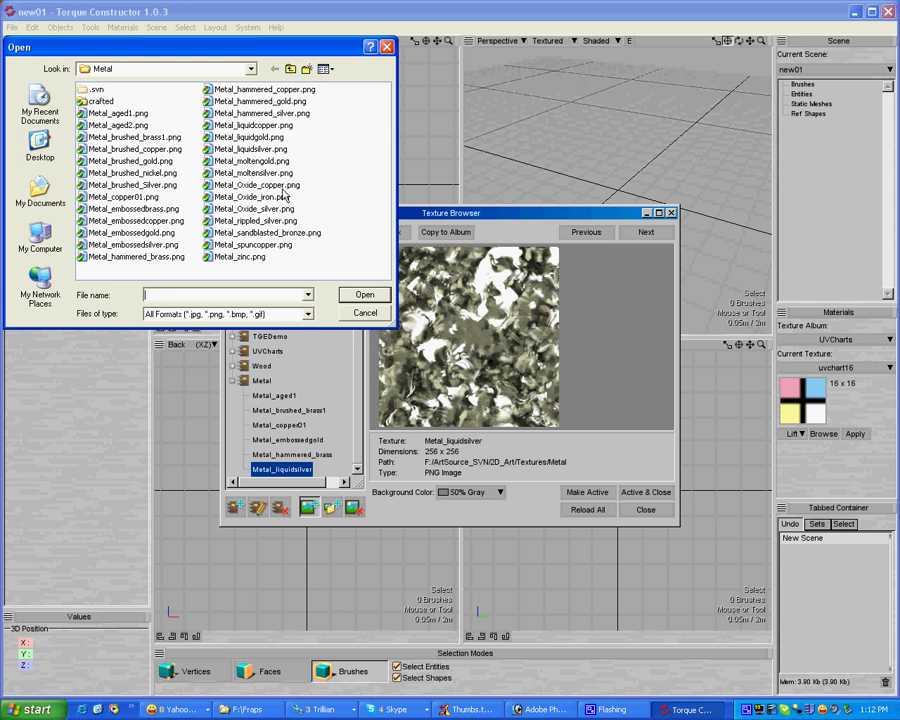
left_click(262, 197)
left_click(364, 295)
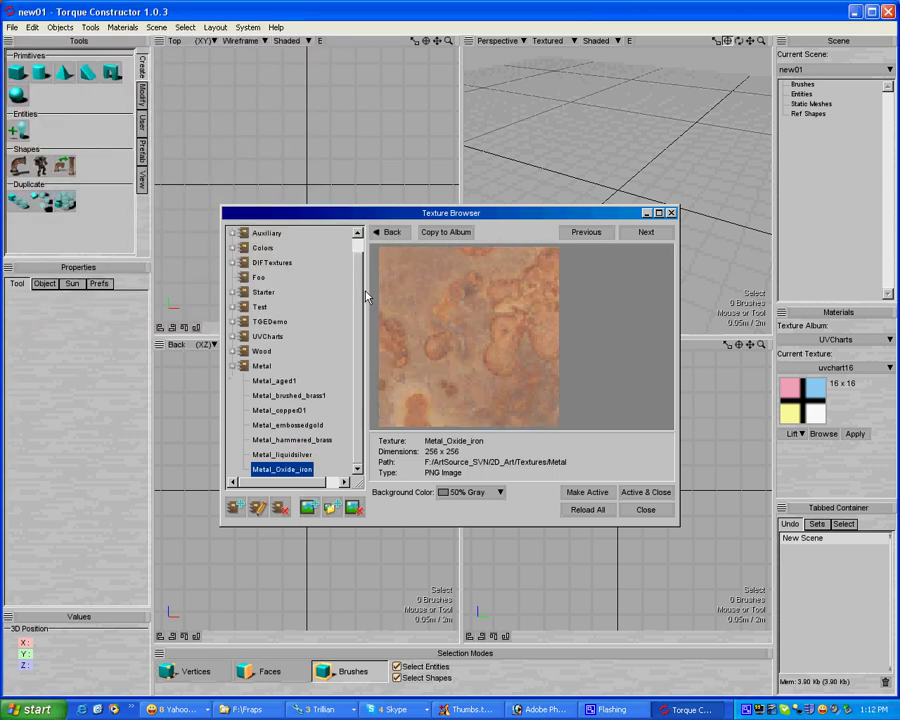
left_click(307, 506)
left_click(272, 186)
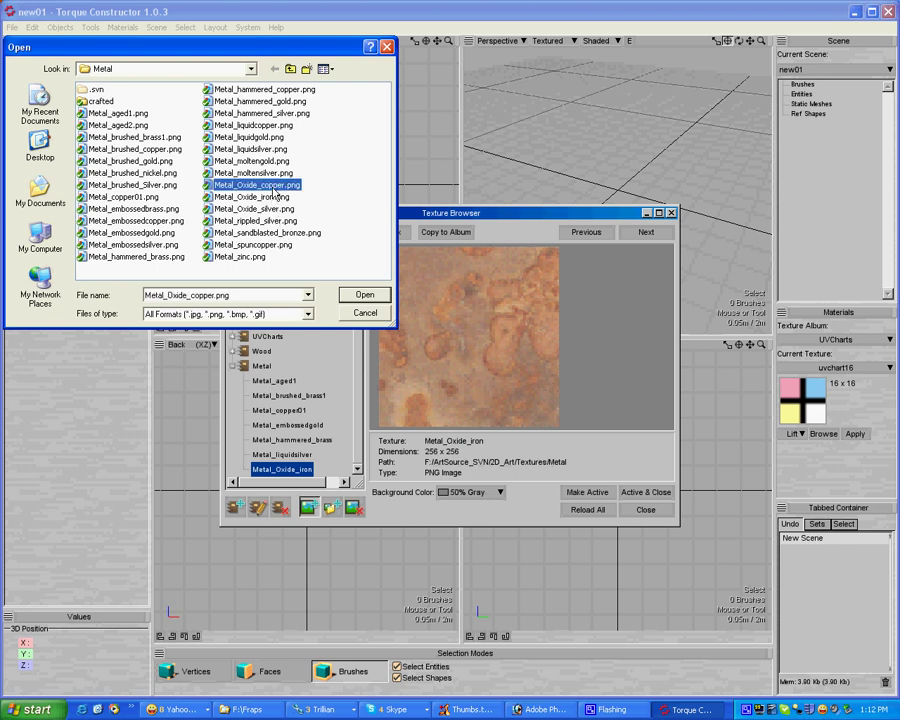
left_click(346, 293)
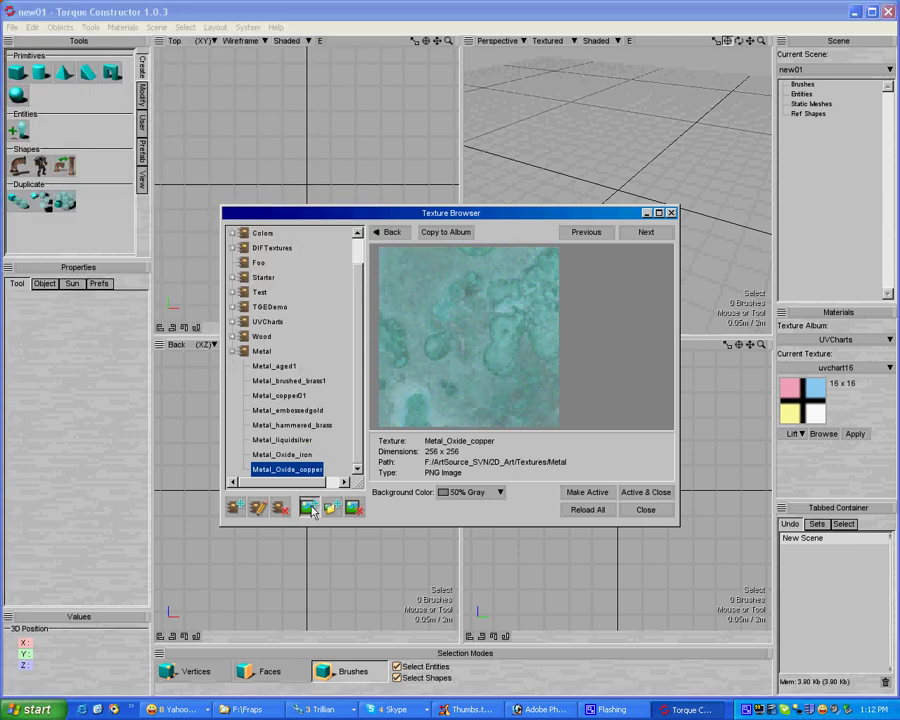
left_click(333, 507)
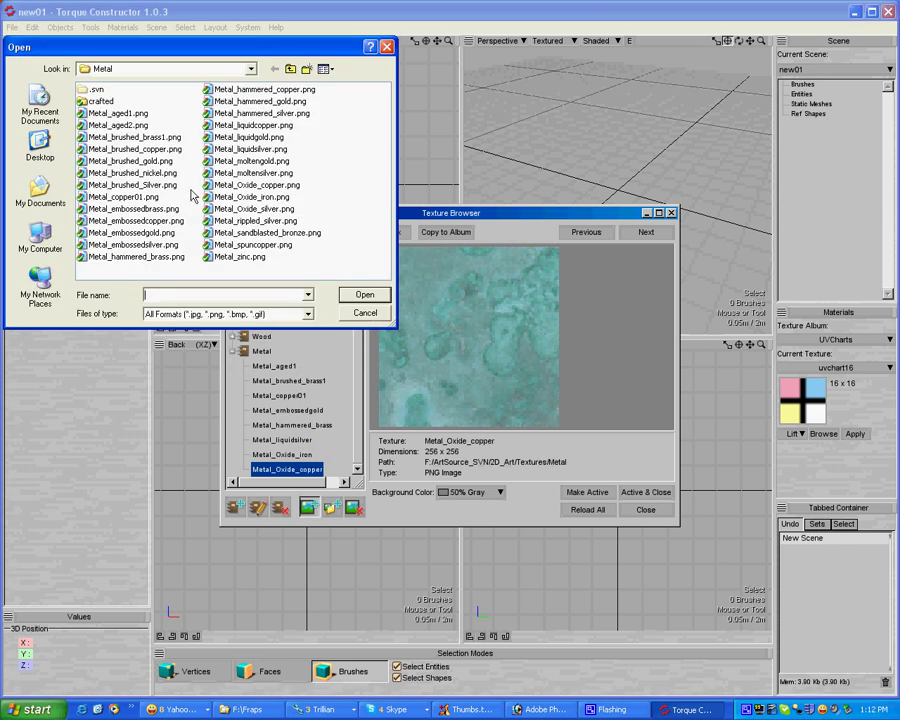
left_click(256, 221)
left_click(366, 296)
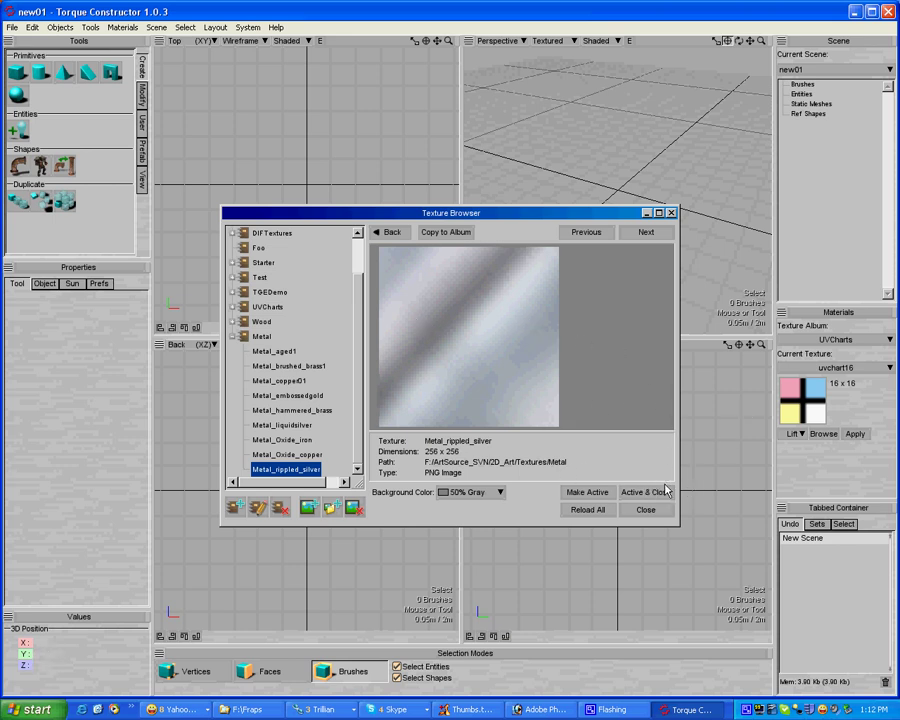
- Make Metal_rippled_silver the current texture and add Metal_spuncopper.png to the Metal album
left_click(594, 492)
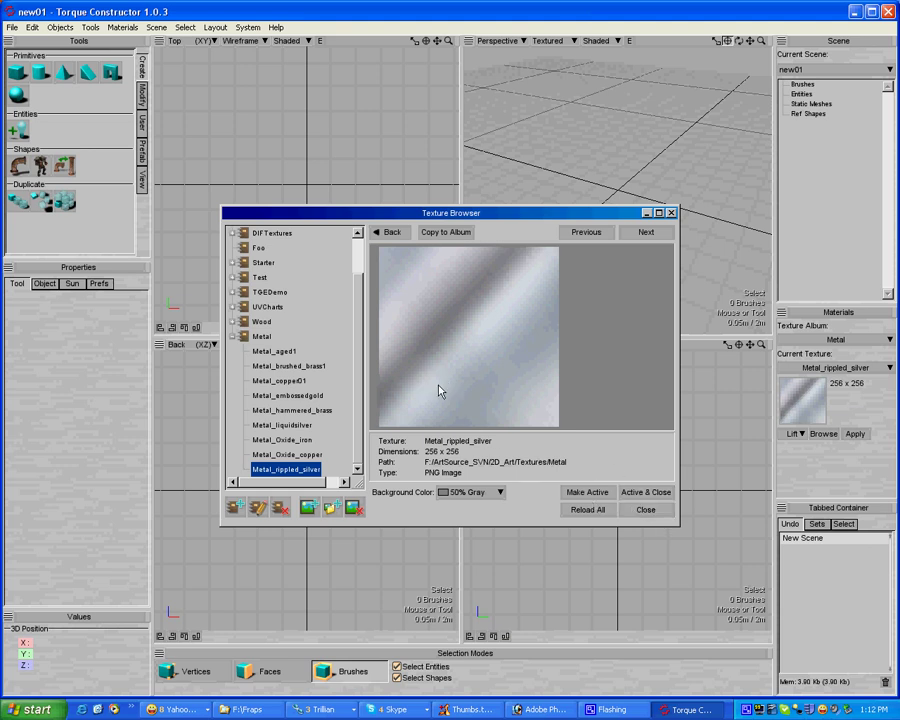
left_click(308, 507)
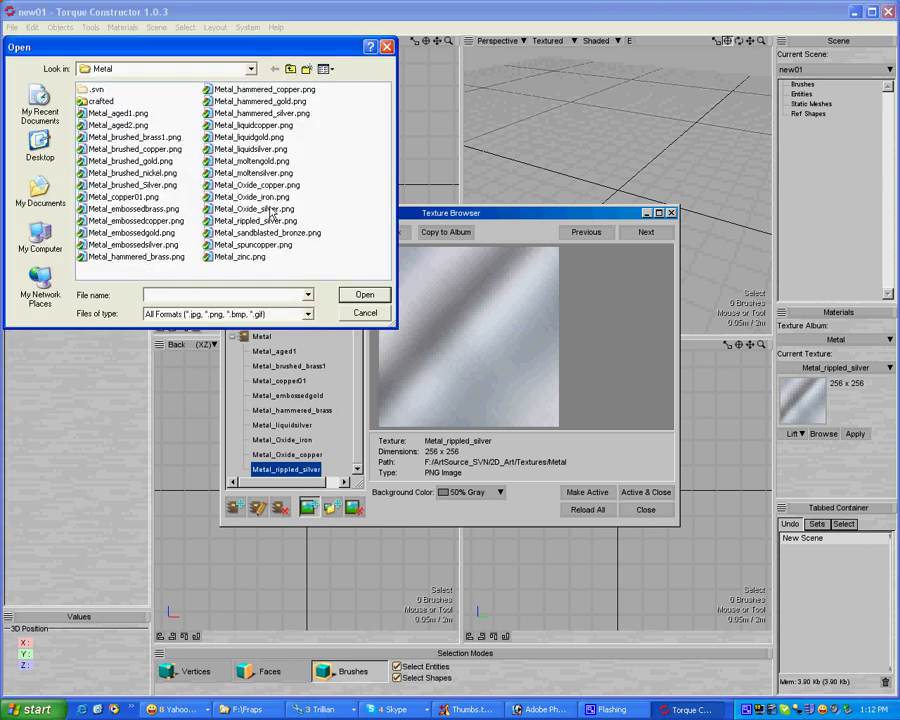
left_click(253, 245)
left_click(364, 295)
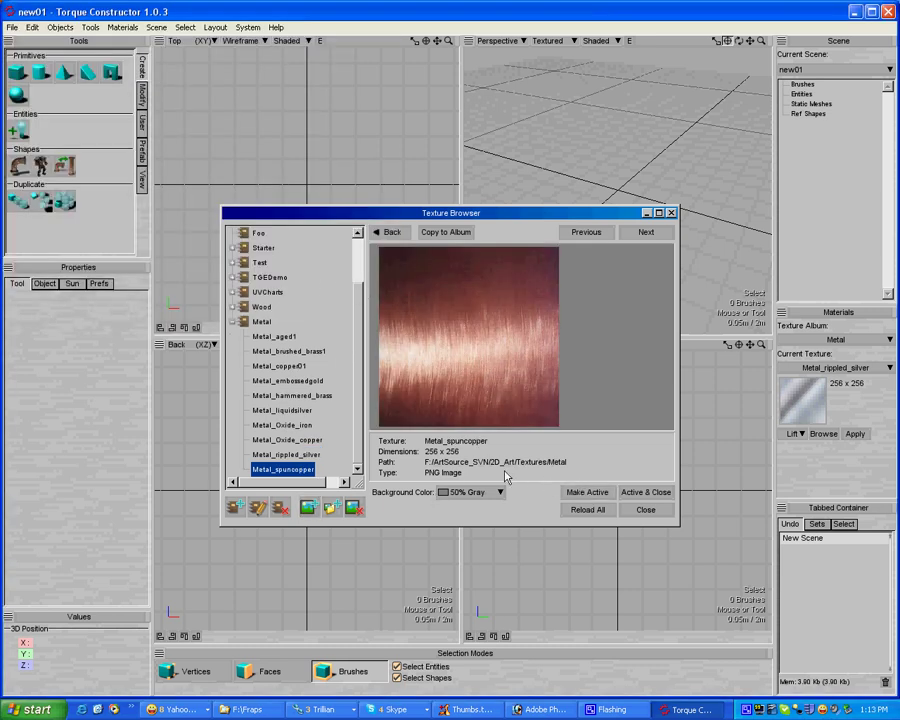
- Close the Texture Browser, keeping Metal_rippled_silver as the current texture
left_click(645, 510)
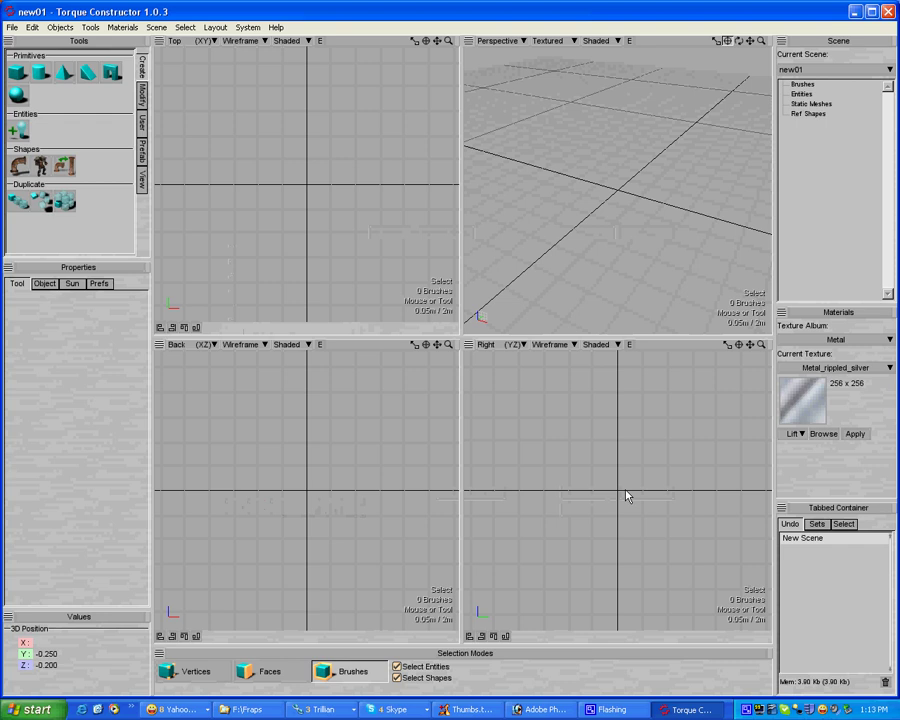
left_click(845, 367)
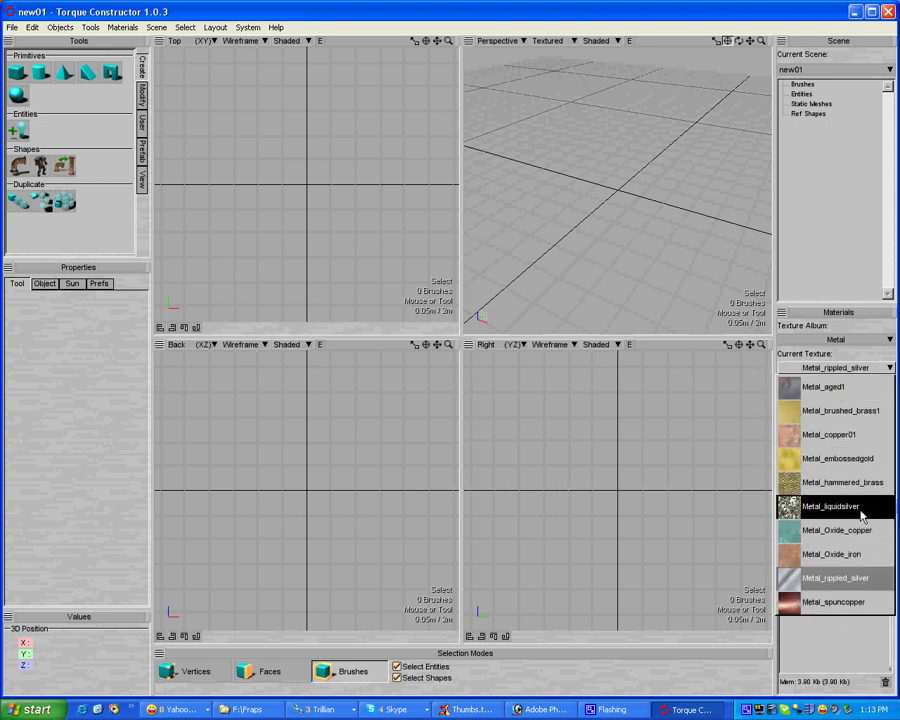
left_click(384, 263)
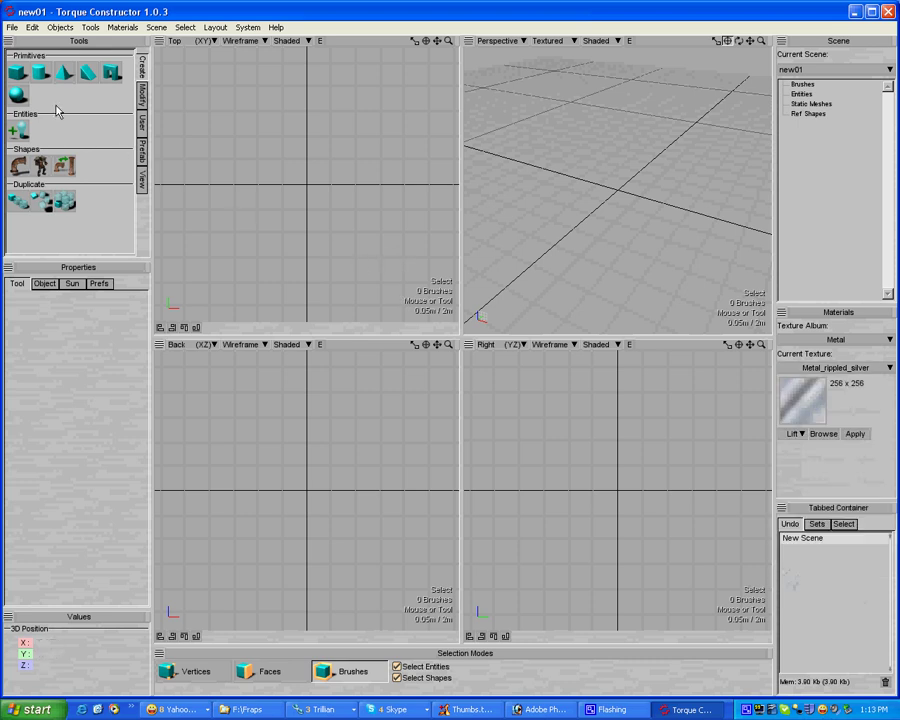
- Draw a six-sided tube brush in the Top viewport and build it as Brush 0
left_click(40, 71)
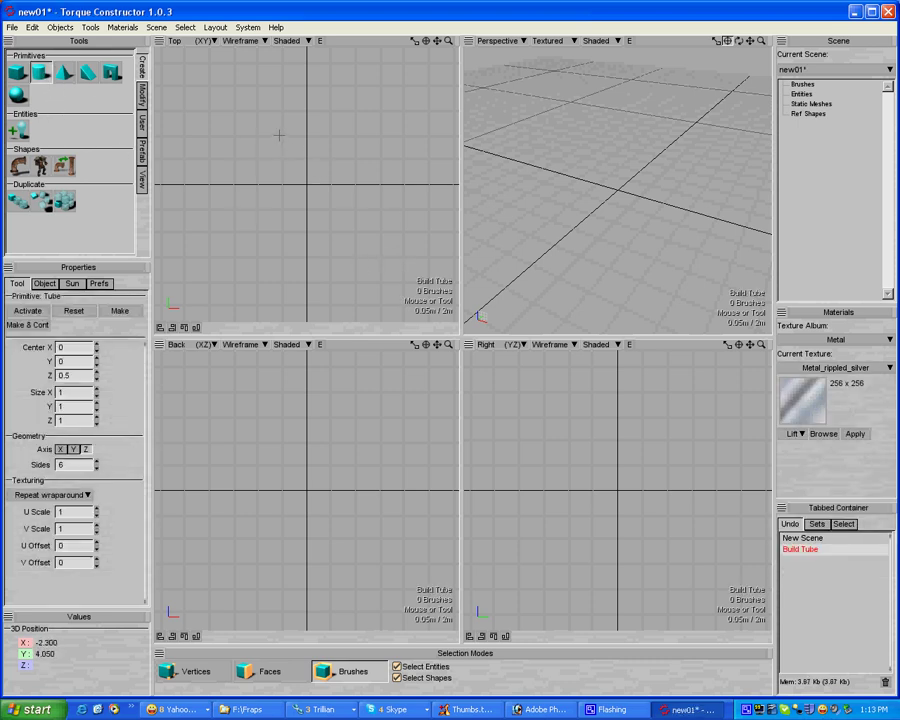
mouse_move(279, 135)
left_mouse_down()
mouse_move(319, 199)
mouse_move(362, 227)
mouse_move(349, 232)
left_mouse_up()
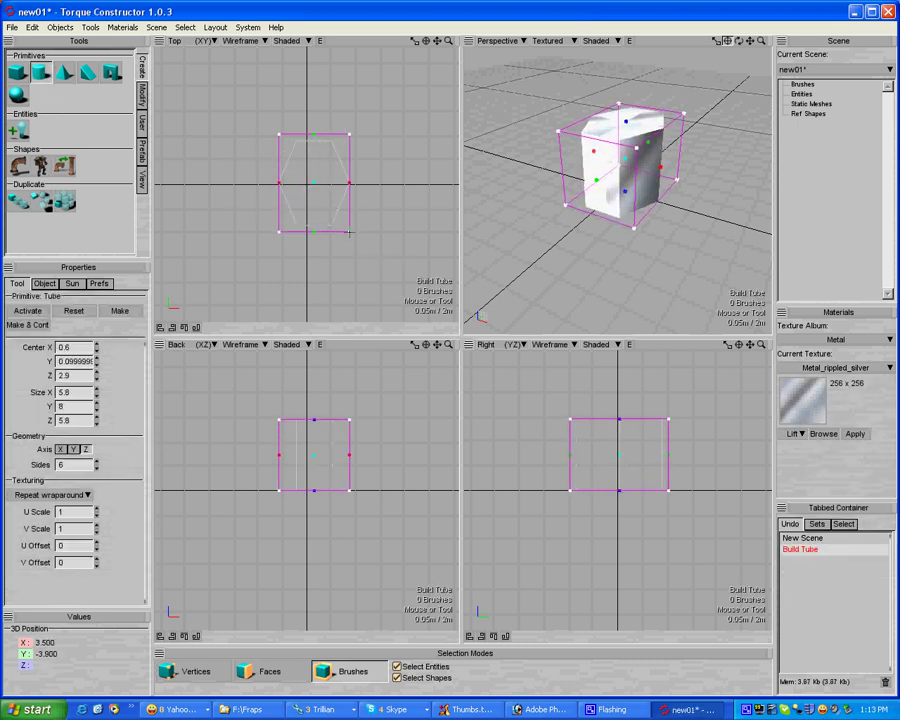
key("Return")
mouse_move(504, 199)
middle_mouse_down()
mouse_move(625, 213)
mouse_move(592, 327)
middle_mouse_up()
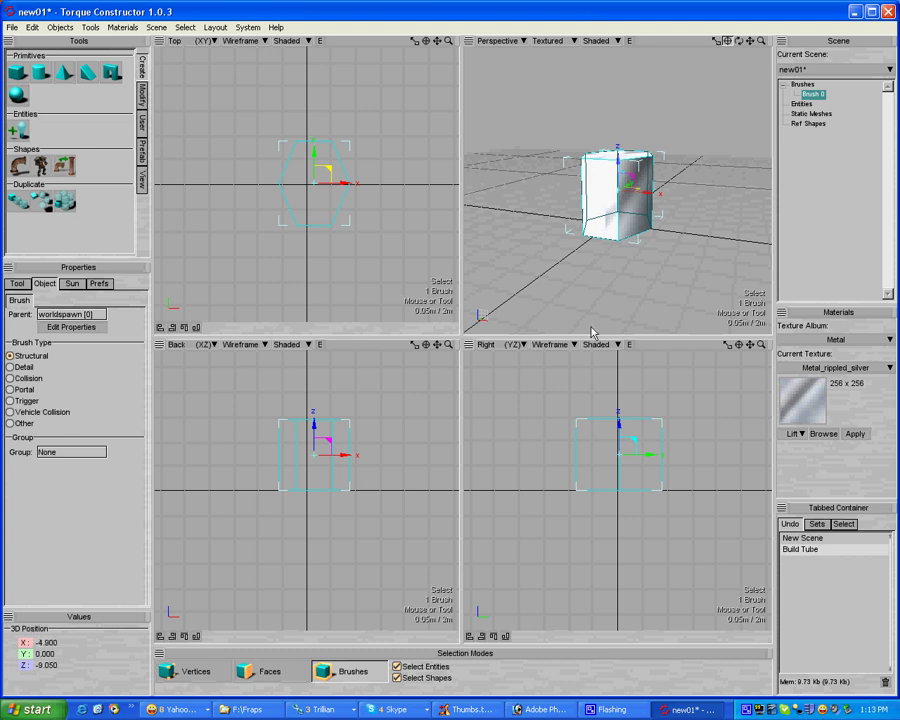
- Apply the Metal_copper01 texture to the tube brush and reselect it to inspect the result
left_click(835, 367)
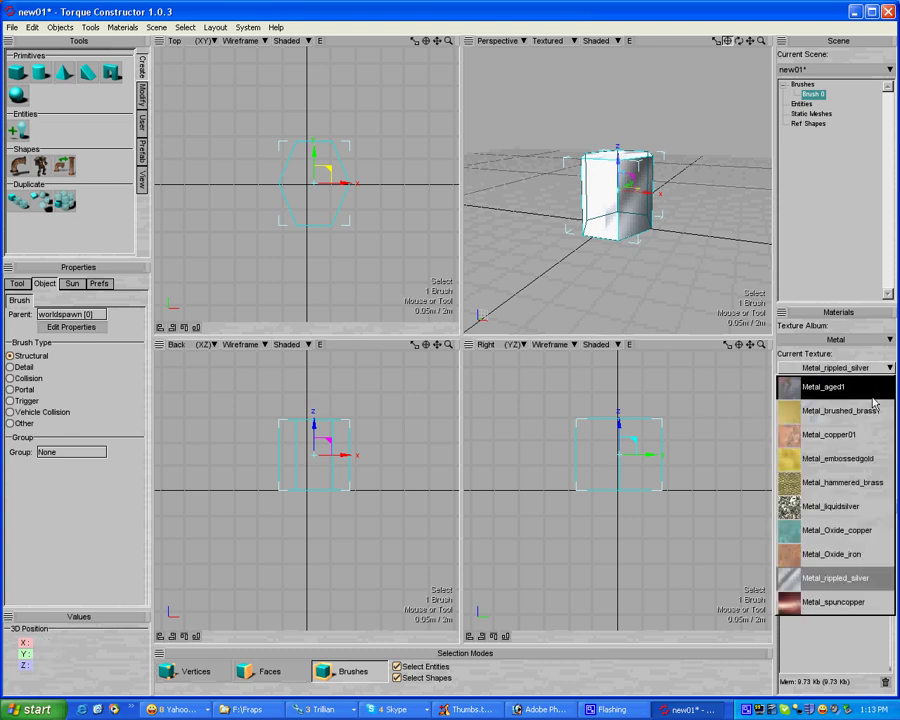
left_click(846, 430)
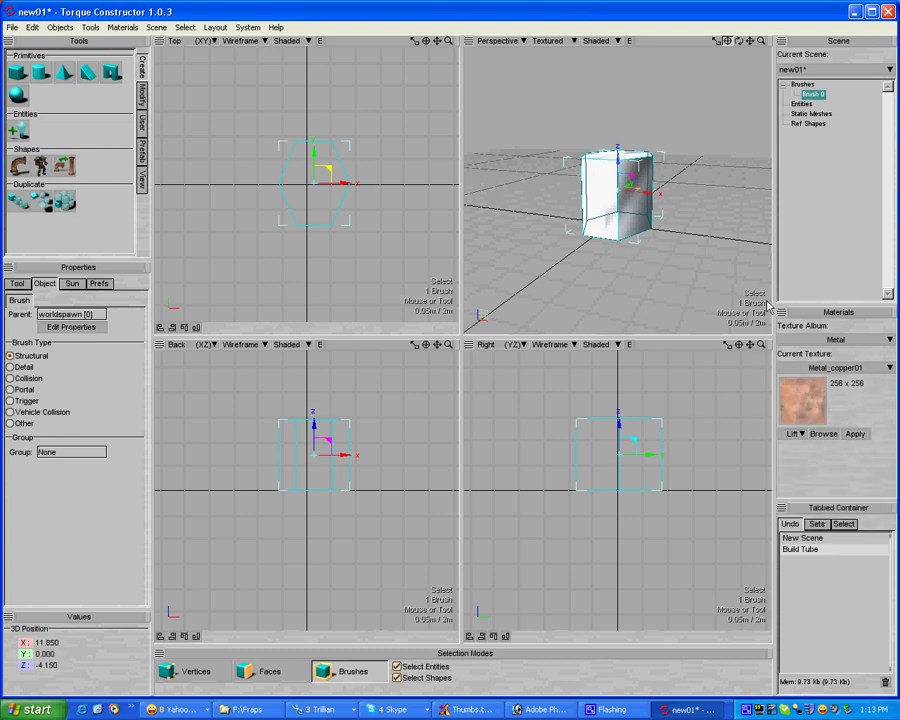
left_click(856, 434)
left_click(631, 318)
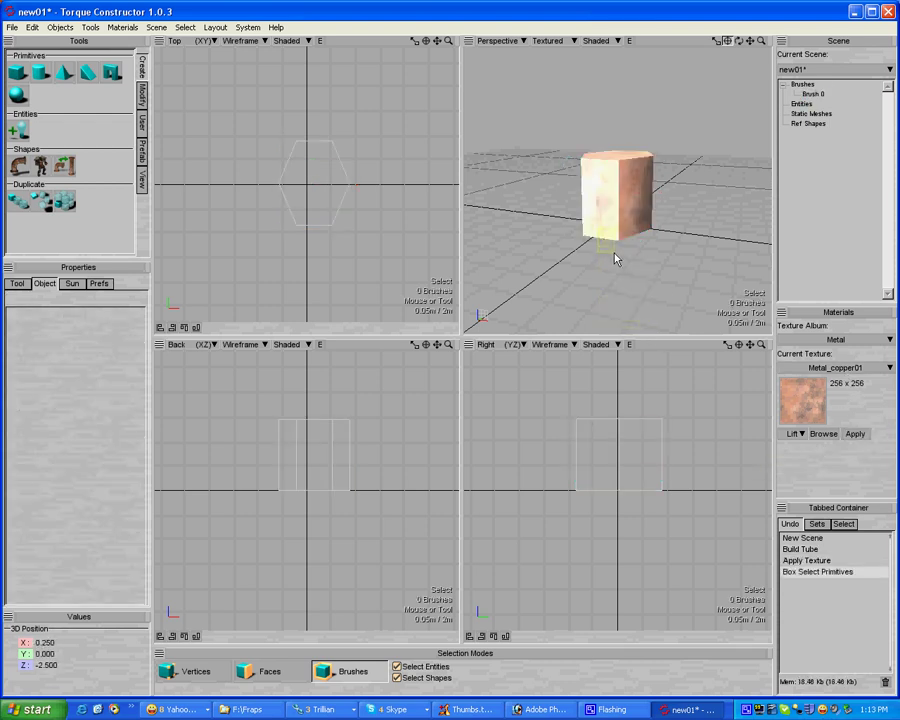
left_click(613, 255)
mouse_move(613, 255)
right_mouse_down()
mouse_move(579, 224)
mouse_move(538, 207)
mouse_move(595, 275)
right_mouse_up()
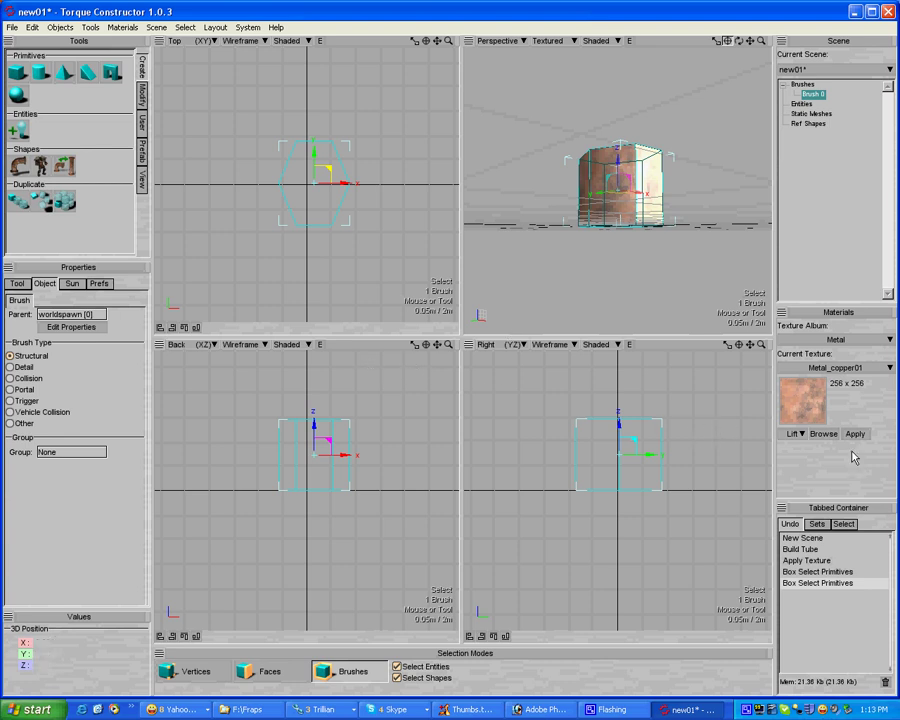
- Apply Wood_boards_polished from the Wood album to the tube brush, replacing the copper
left_click(849, 349)
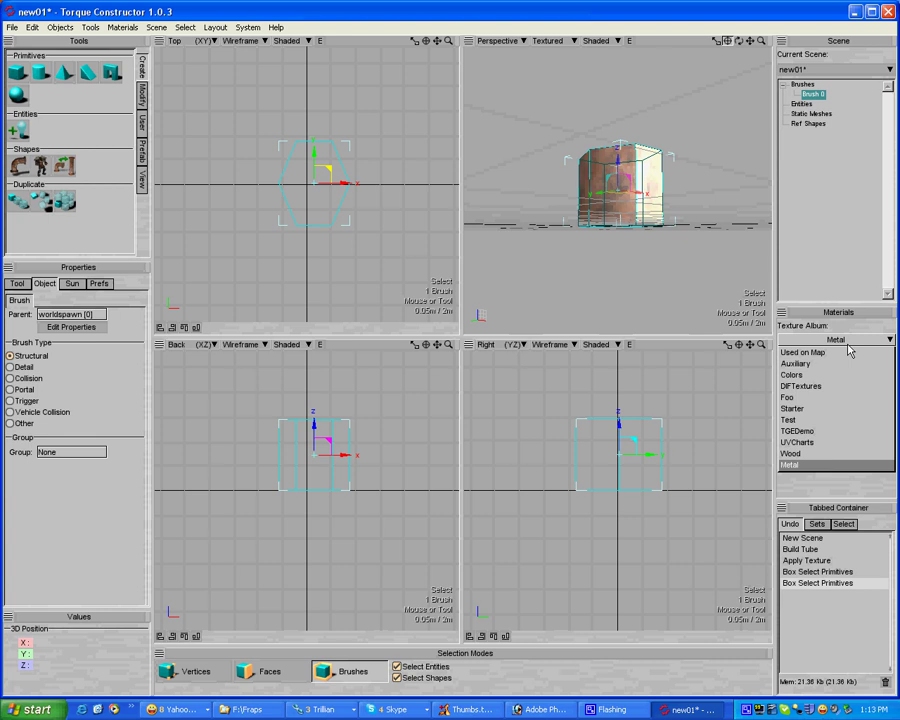
left_click(854, 456)
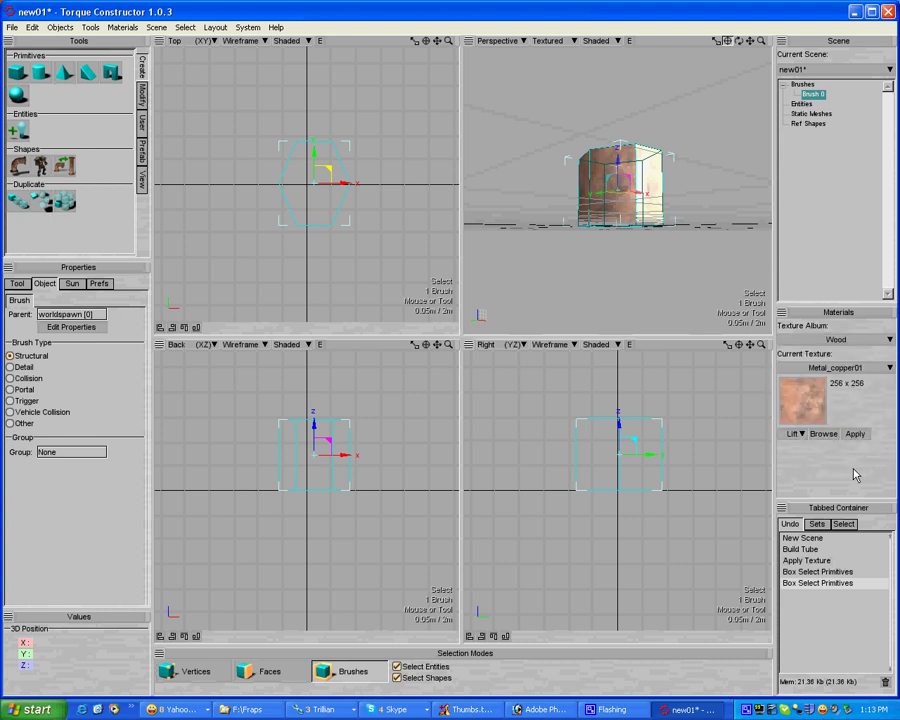
left_click(871, 370)
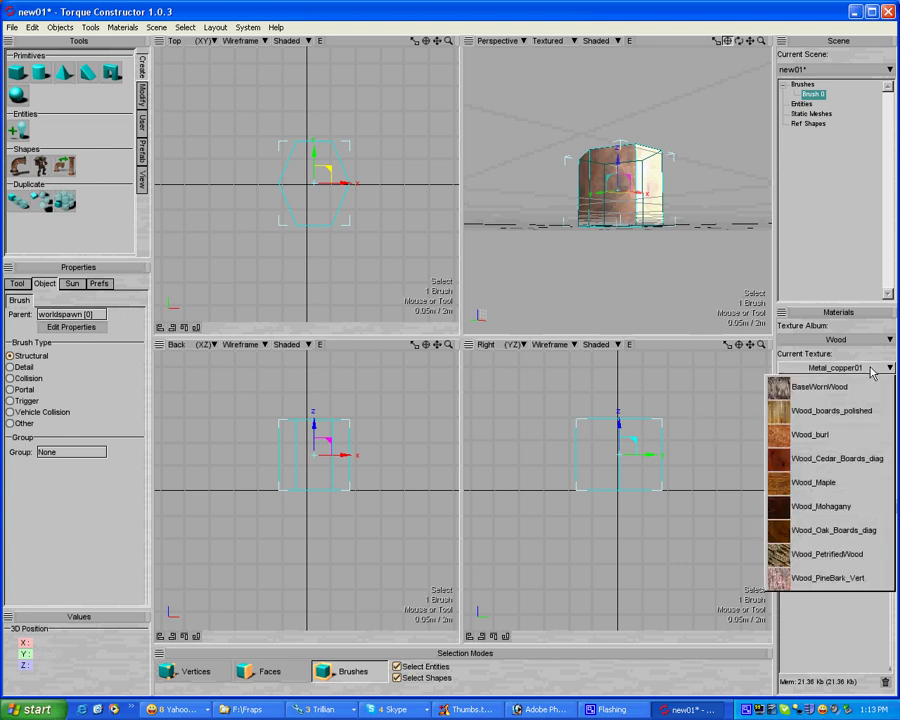
left_click(831, 410)
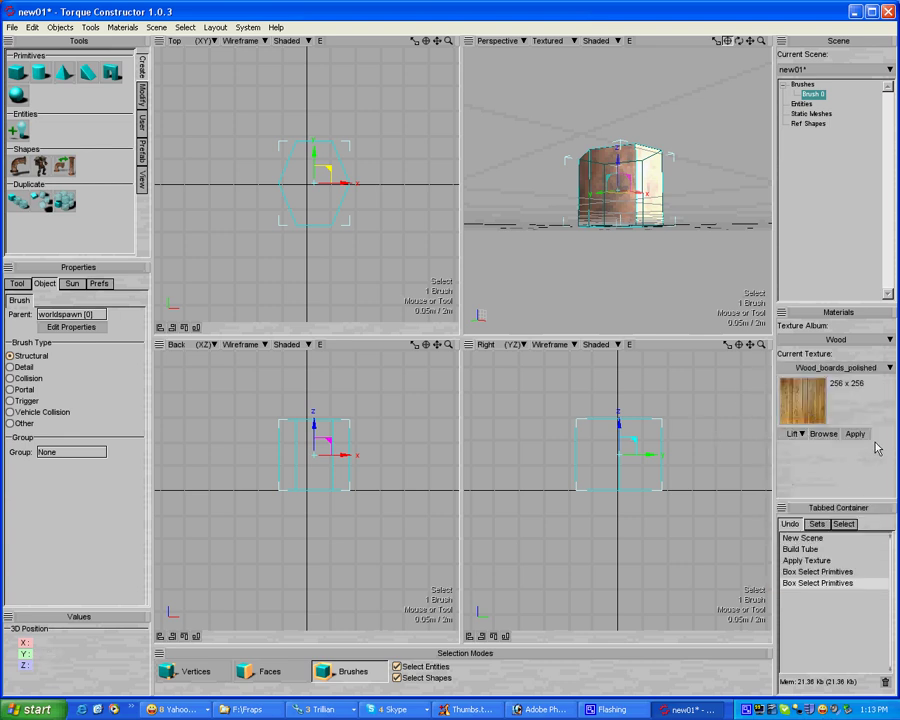
left_click(856, 434)
middle_click_drag(703, 234, 707, 235)
- Apply Stone_Arctic_Stone from the Test album to the tube, replacing the polished wood
left_click(856, 340)
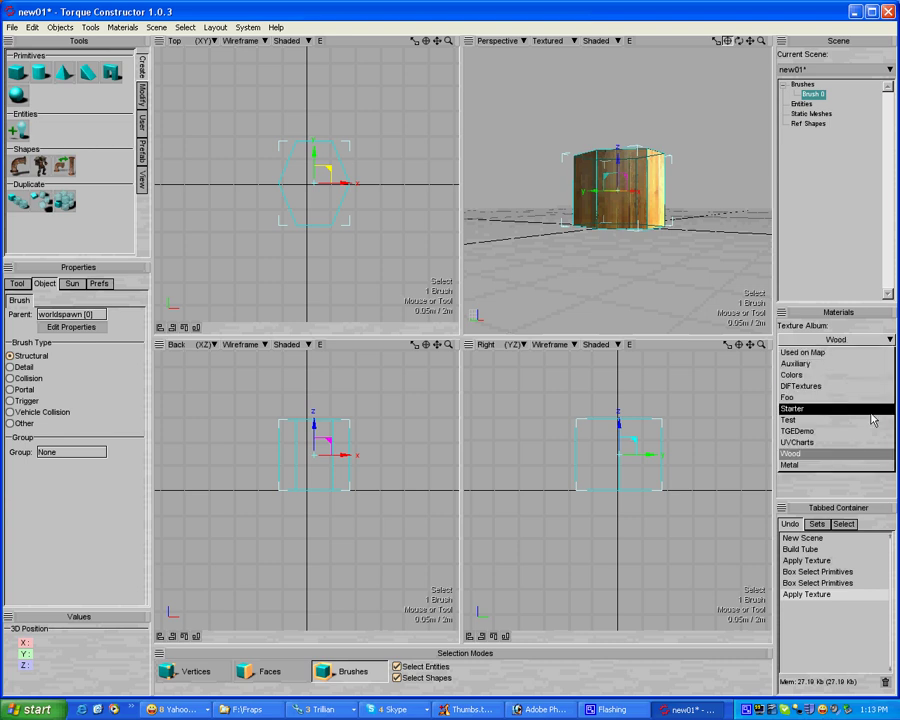
left_click(855, 428)
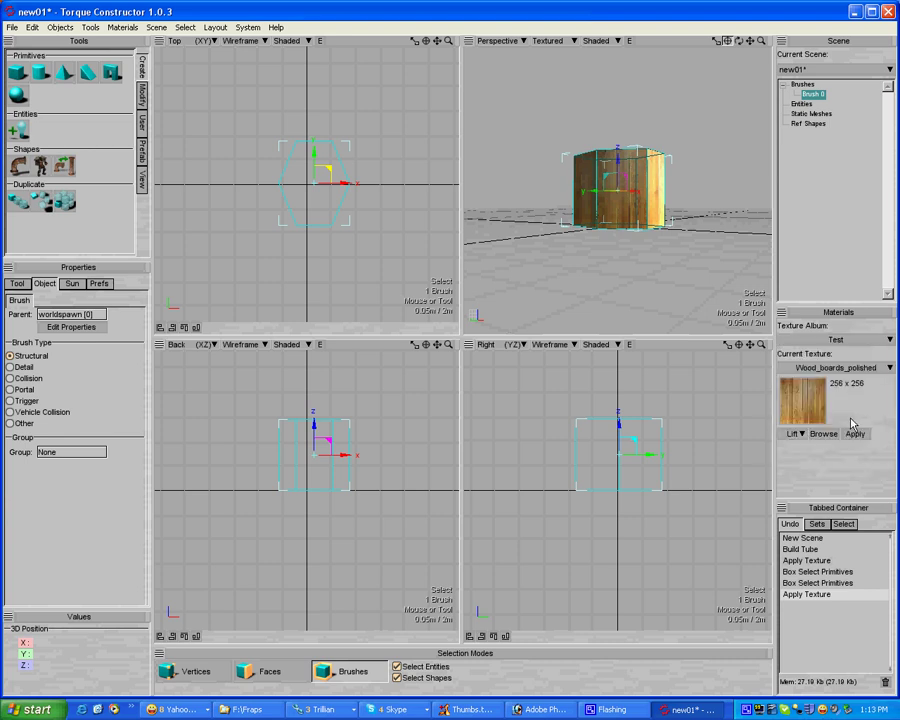
left_click(870, 368)
left_click(834, 387)
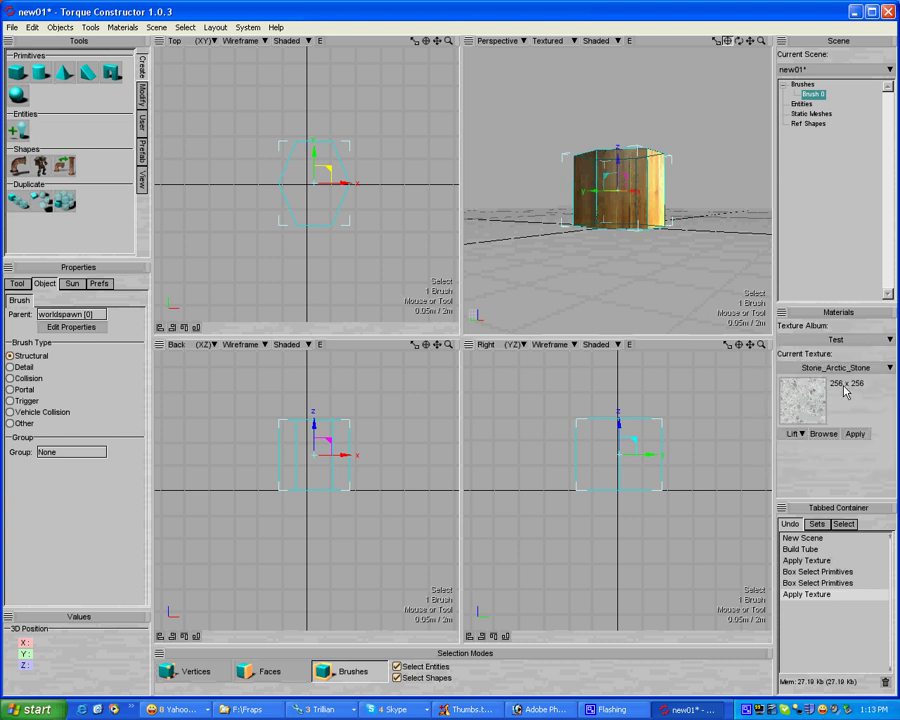
left_click(854, 433)
middle_click_drag(629, 266, 629, 264)
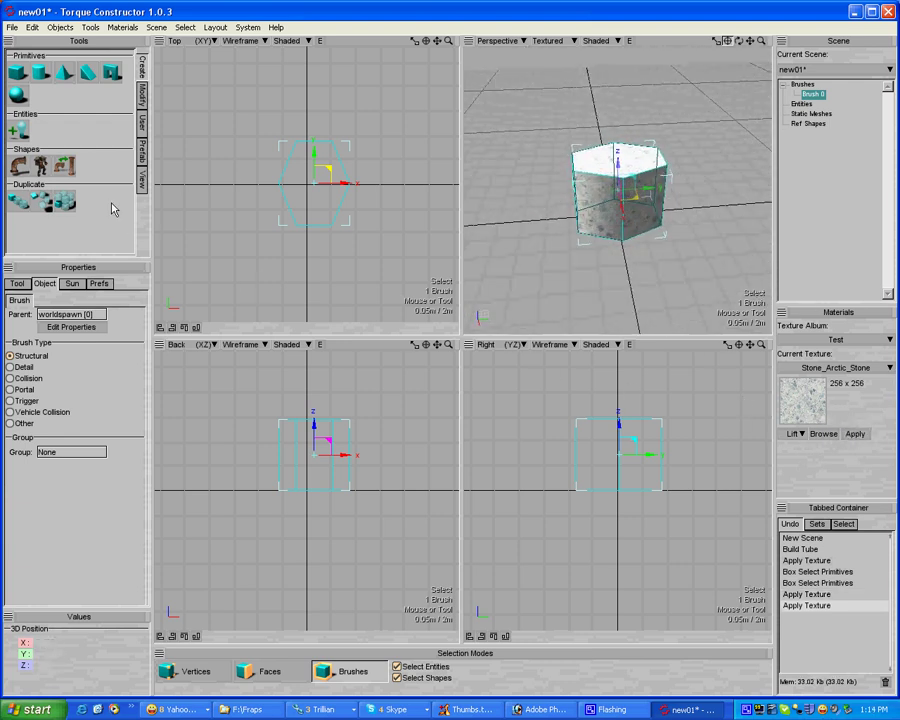